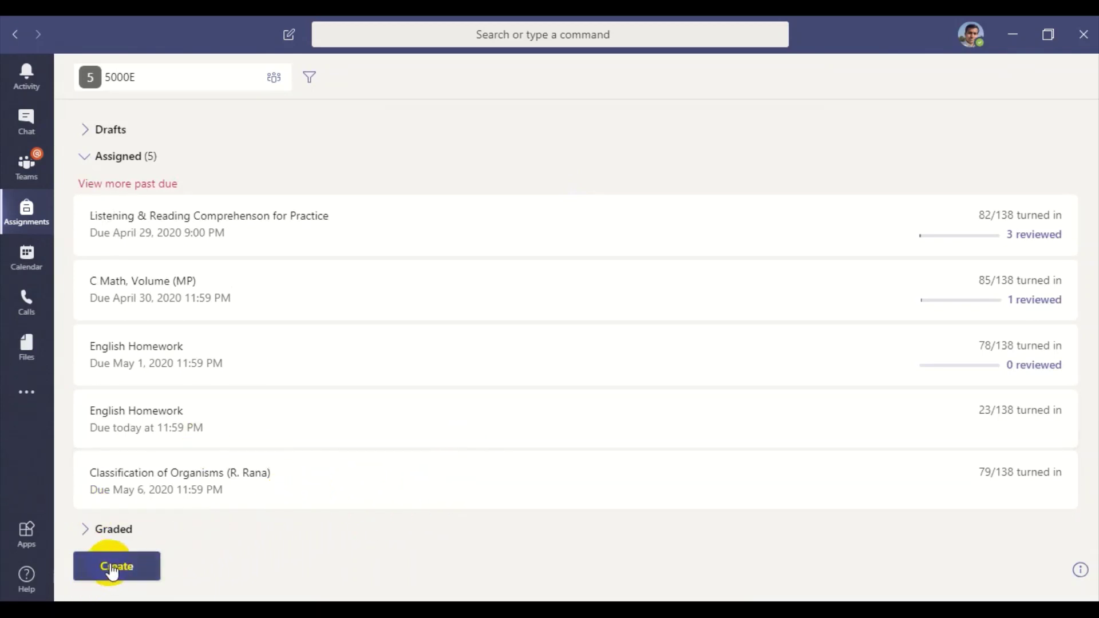
Start a new assignment for the 5000E class and open its instructions for editing.
click(112, 570)
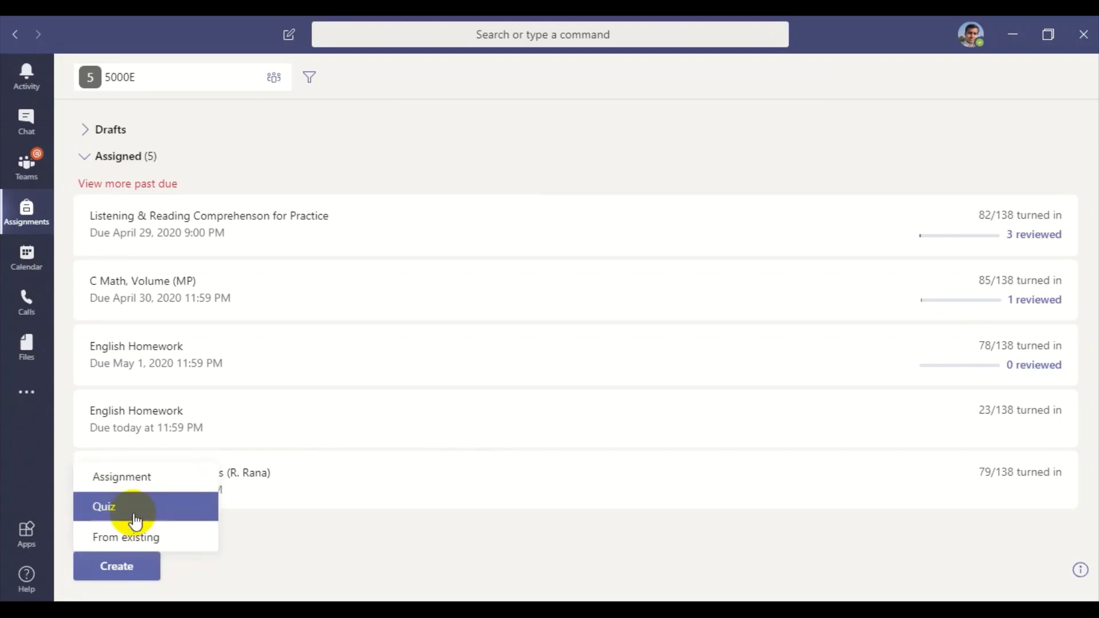
click(138, 484)
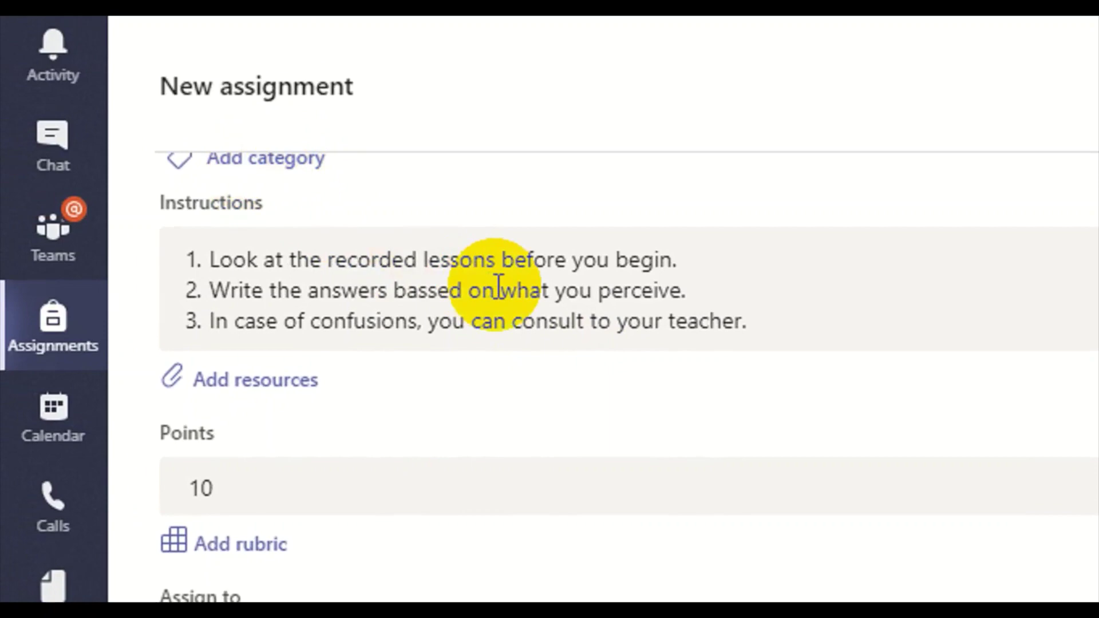
scroll(445, 237, up, 2)
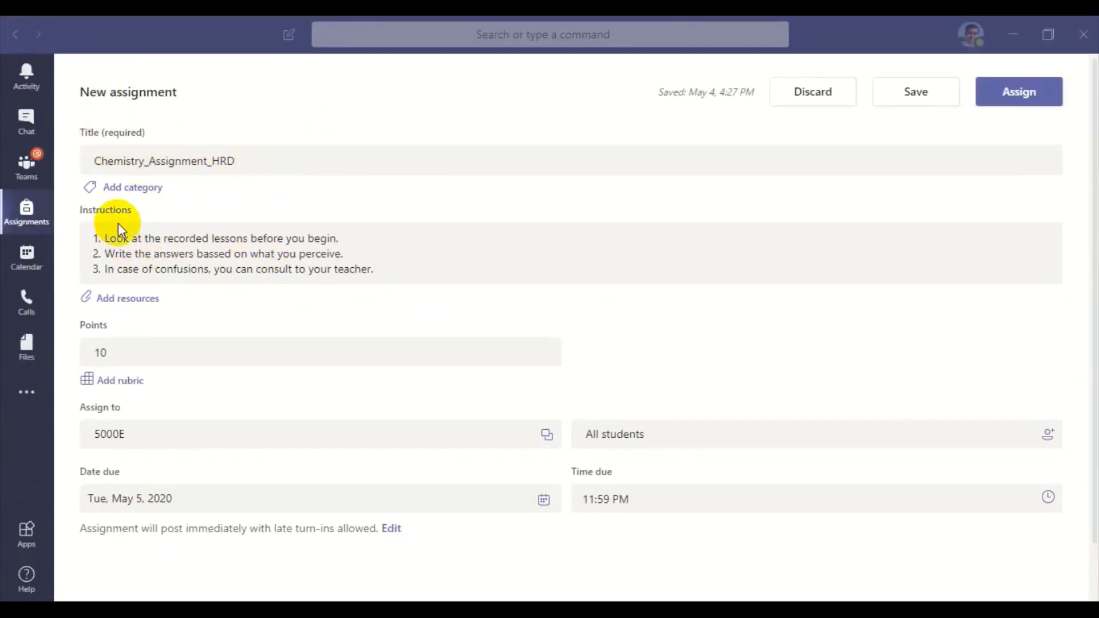
click(385, 270)
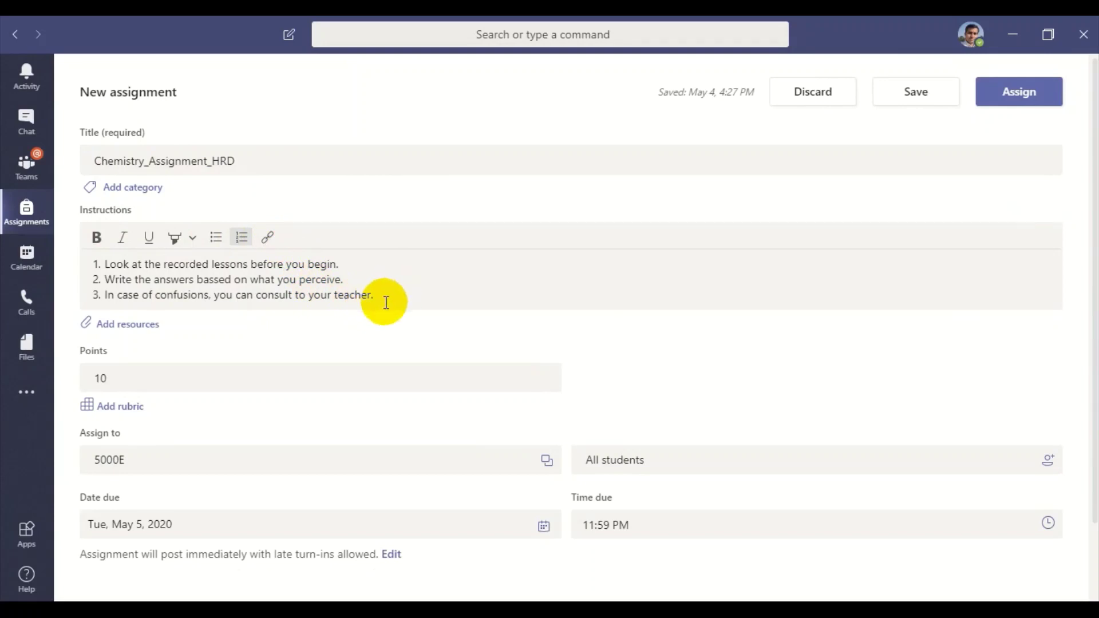
Attach the file 5000 Assignment May from the YouTube folder on this device as an assignment resource.
click(136, 325)
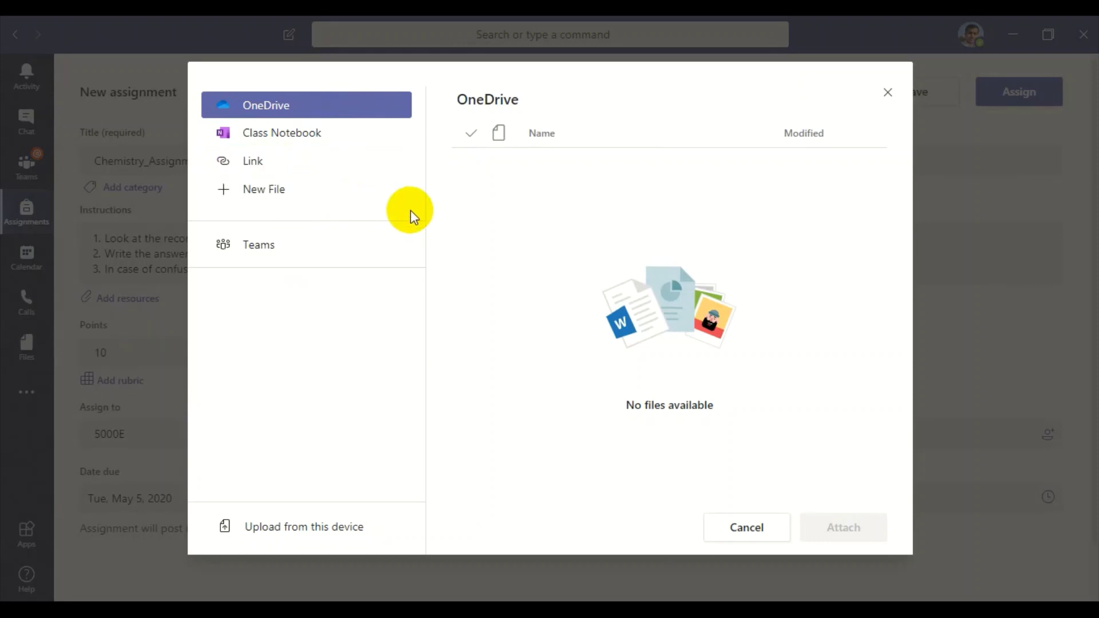
click(292, 530)
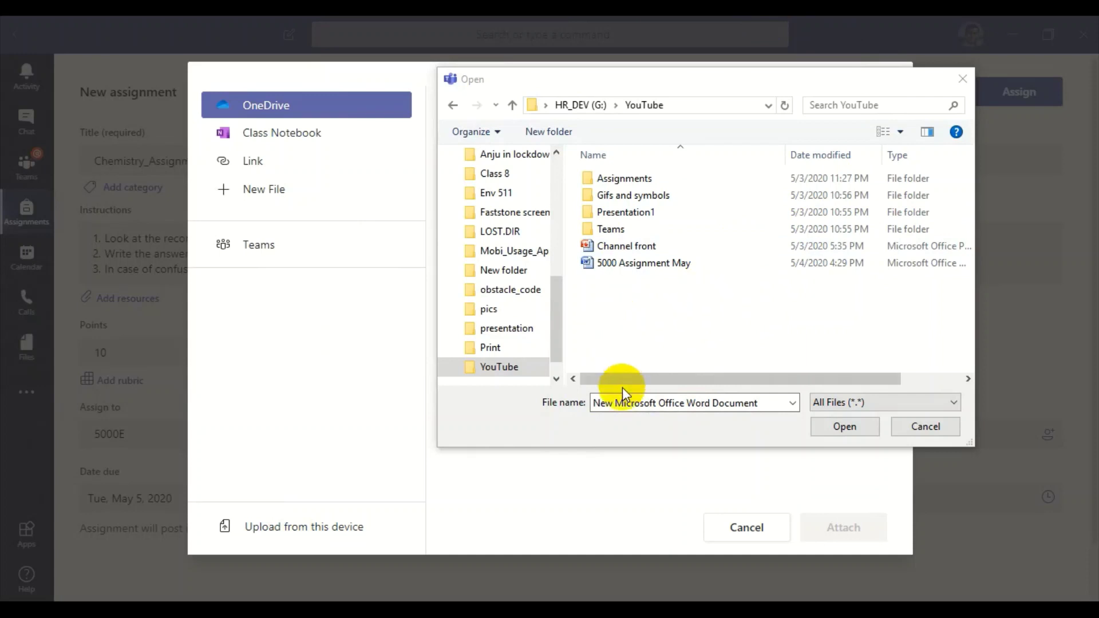
click(612, 266)
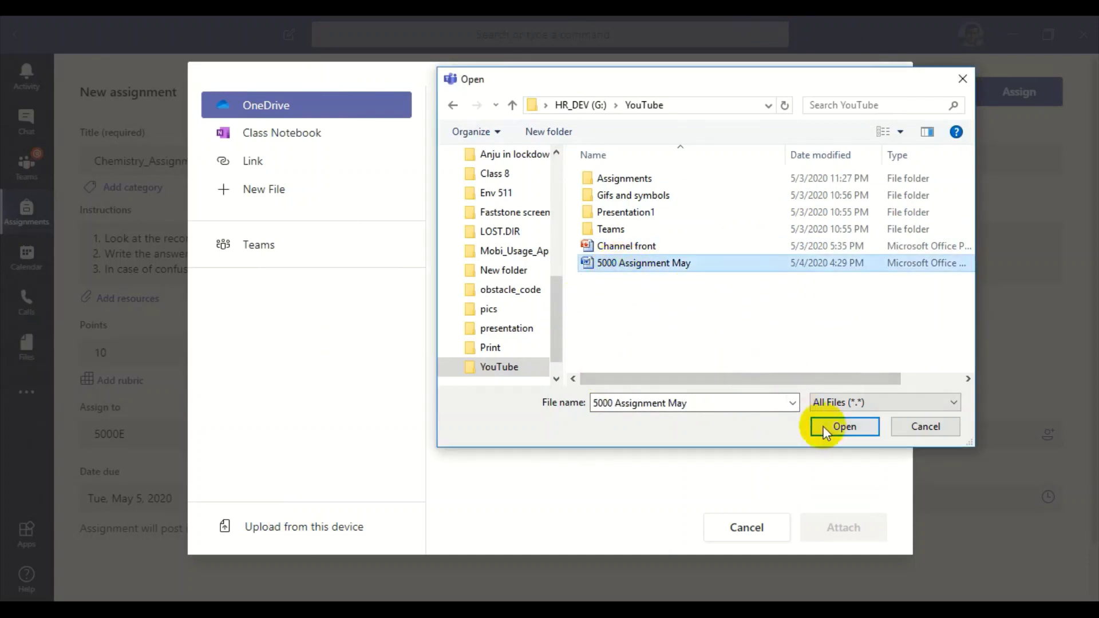
click(840, 426)
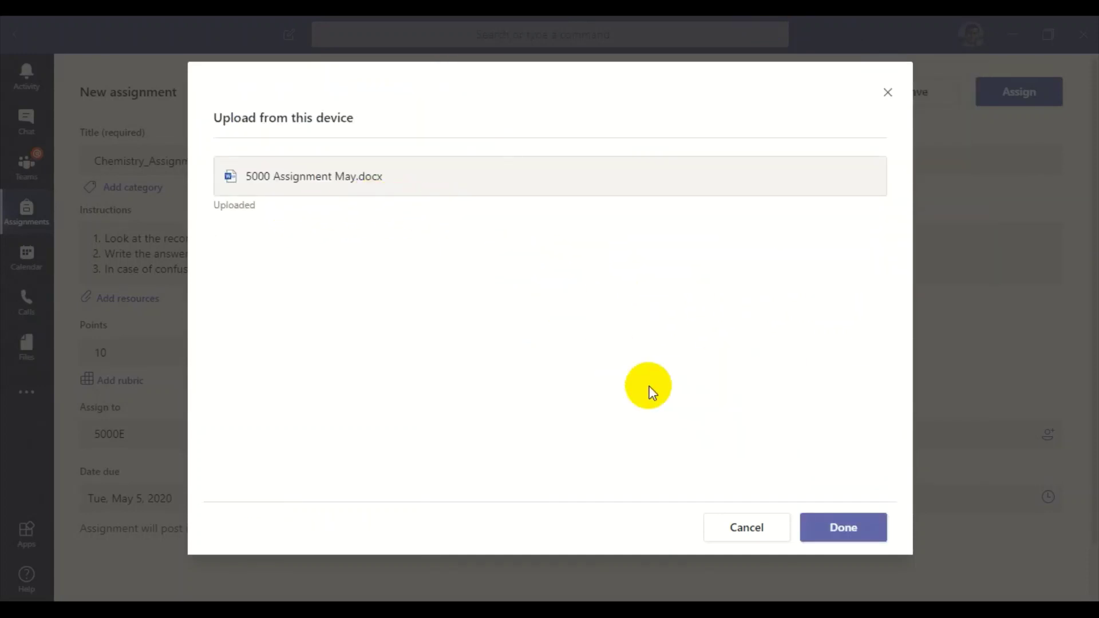
click(852, 537)
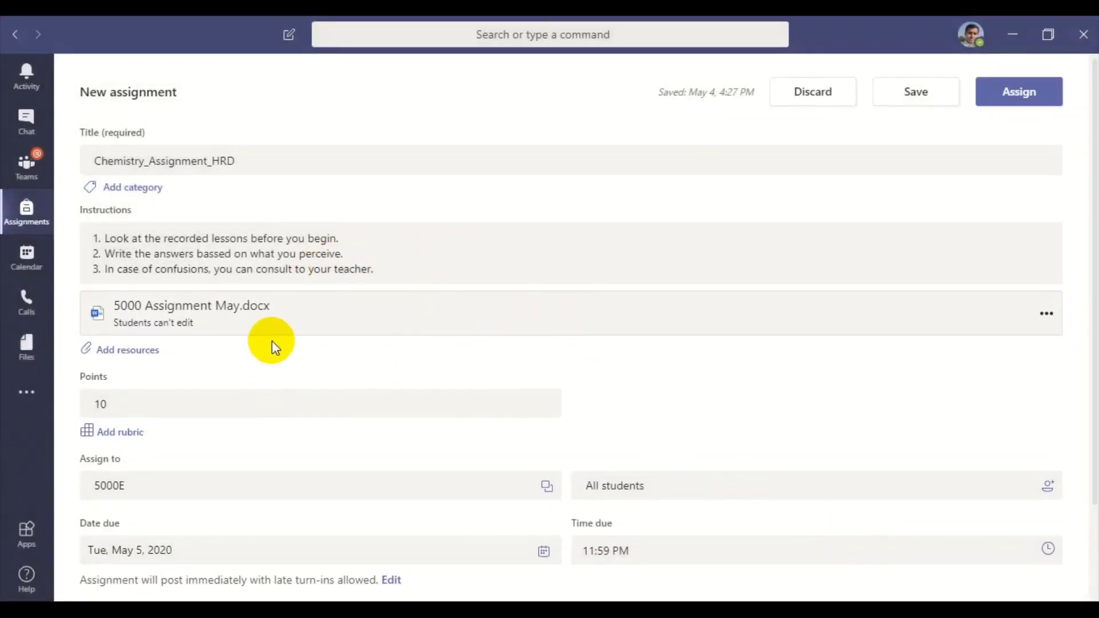
Check the remaining assignment details and assign Chemistry_Assignment_HRD to all students of 5000E.
scroll(190, 427, down, 2)
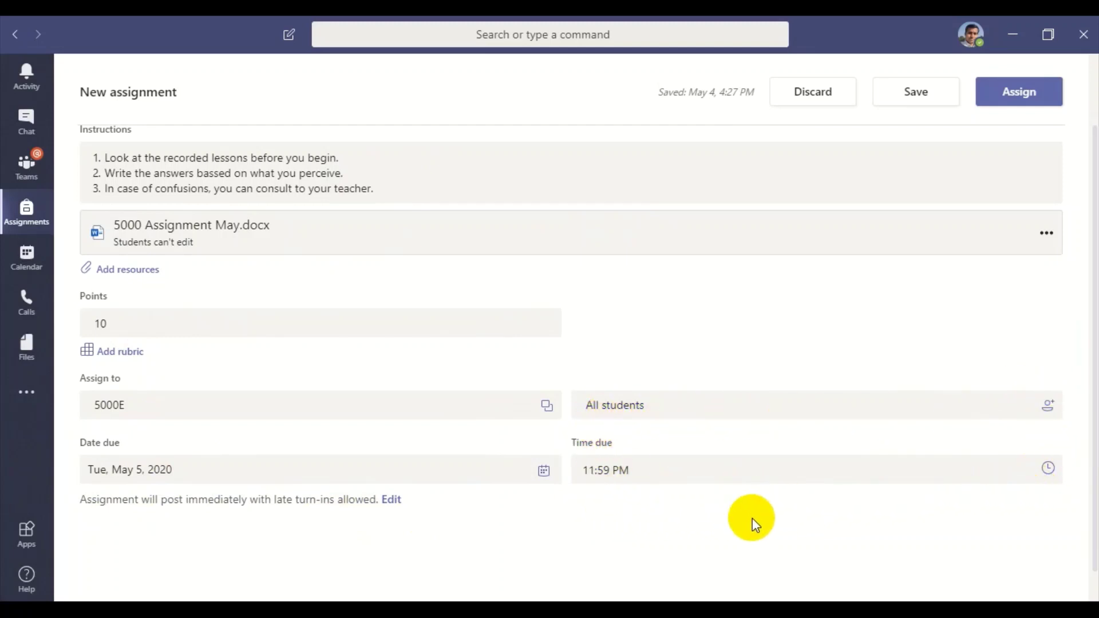
scroll(810, 339, up, 2)
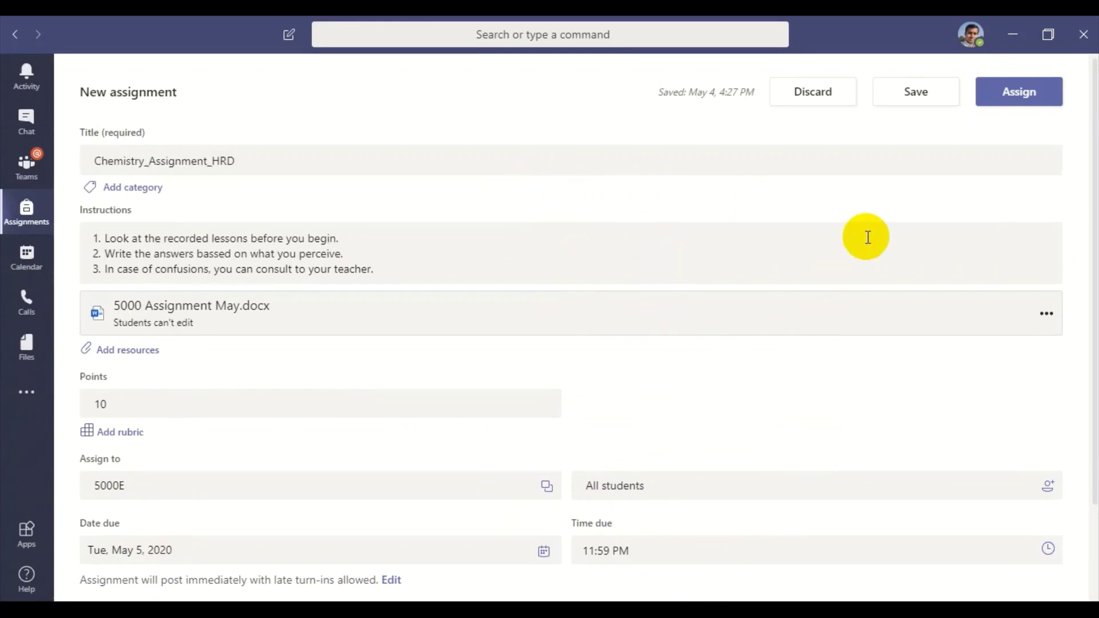
click(1025, 104)
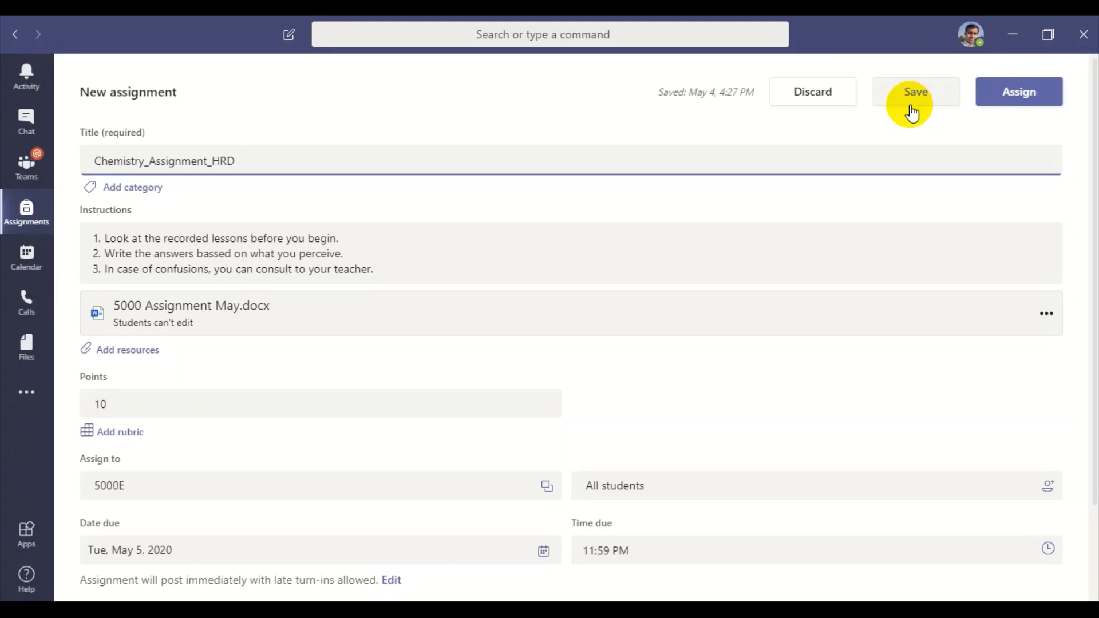
click(1022, 103)
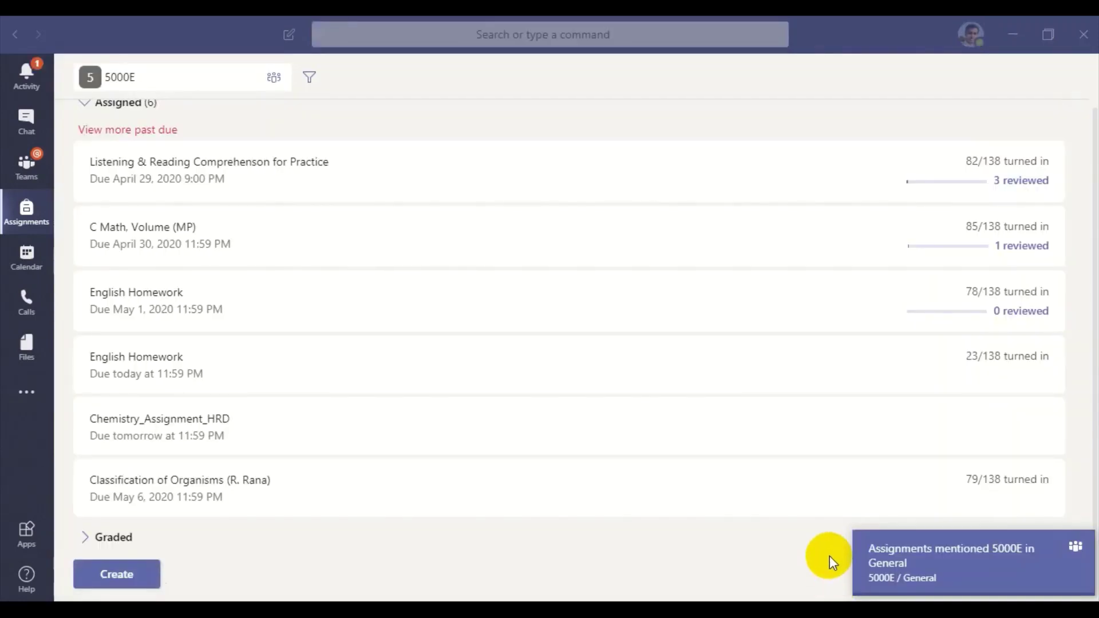
Open Chemistry_Assignment_HRD from its notification in the activity feed and look through the students' turn-in statuses.
click(989, 576)
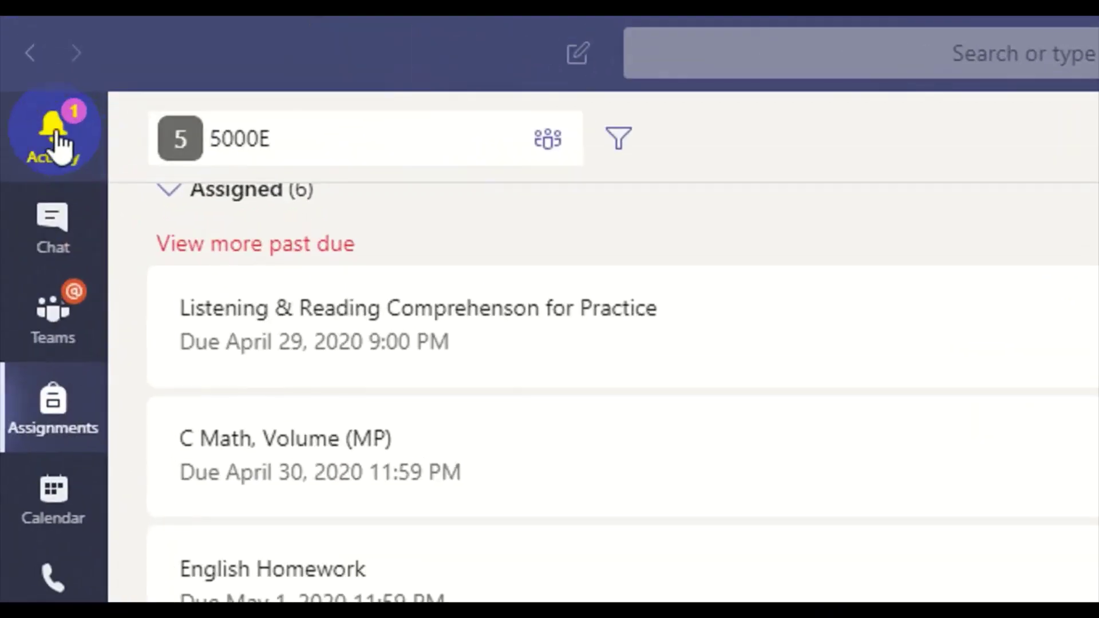
click(73, 156)
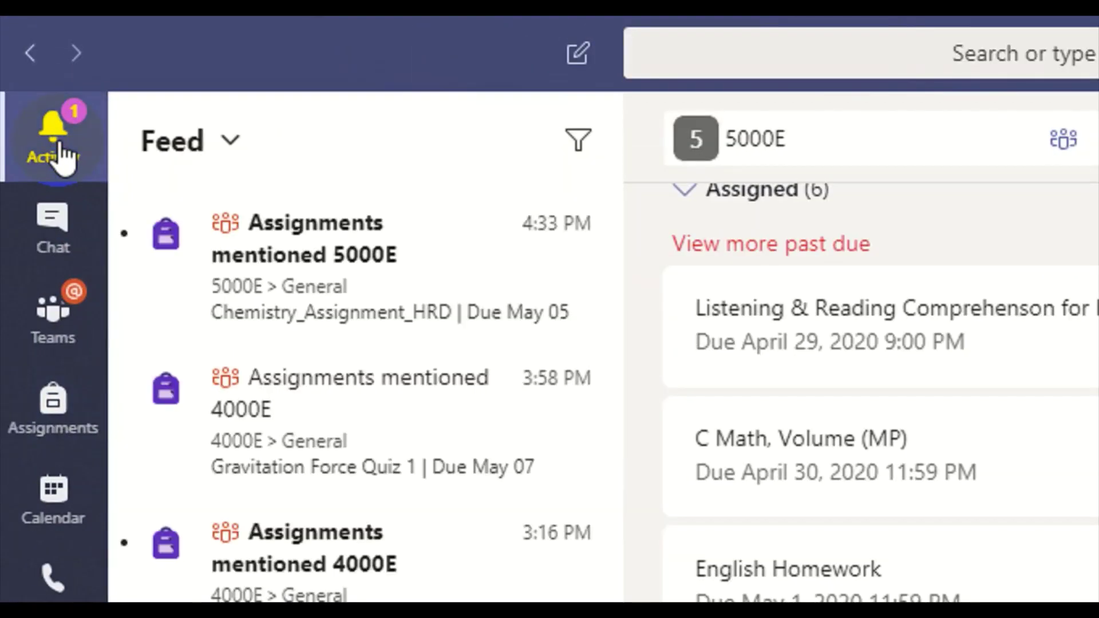
click(321, 286)
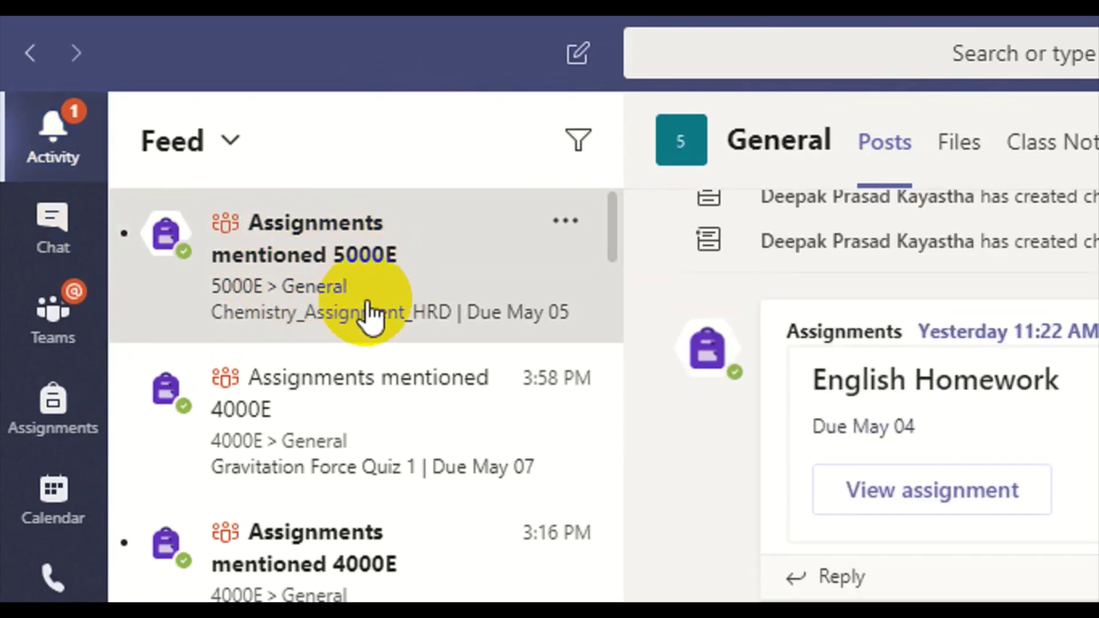
click(382, 296)
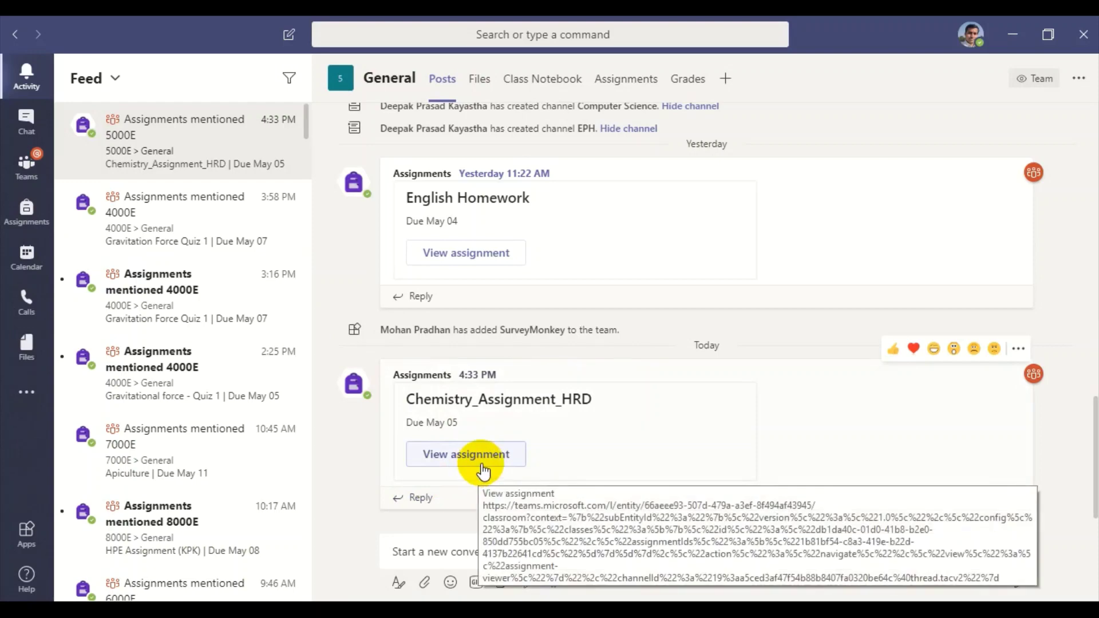
click(465, 455)
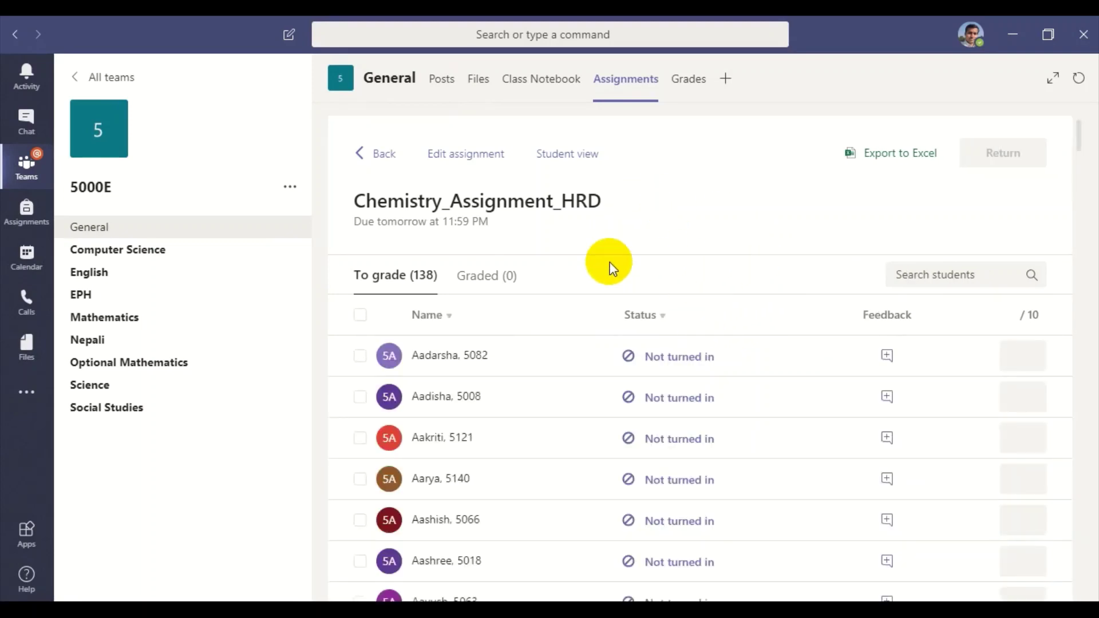
scroll(716, 294, down, 15)
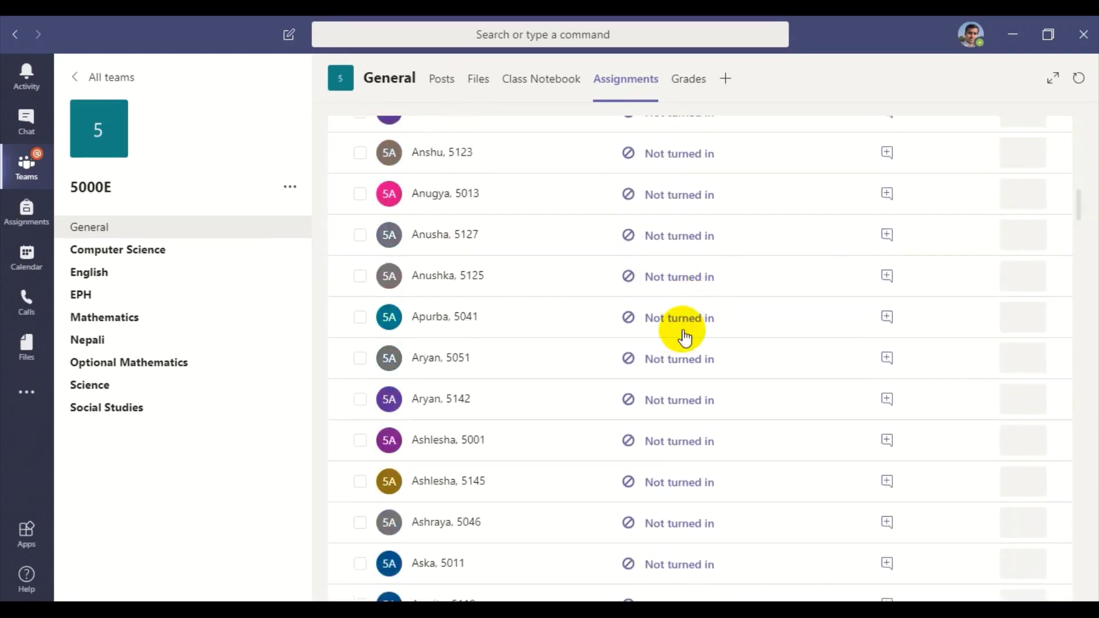
drag(1081, 277, 1051, 140)
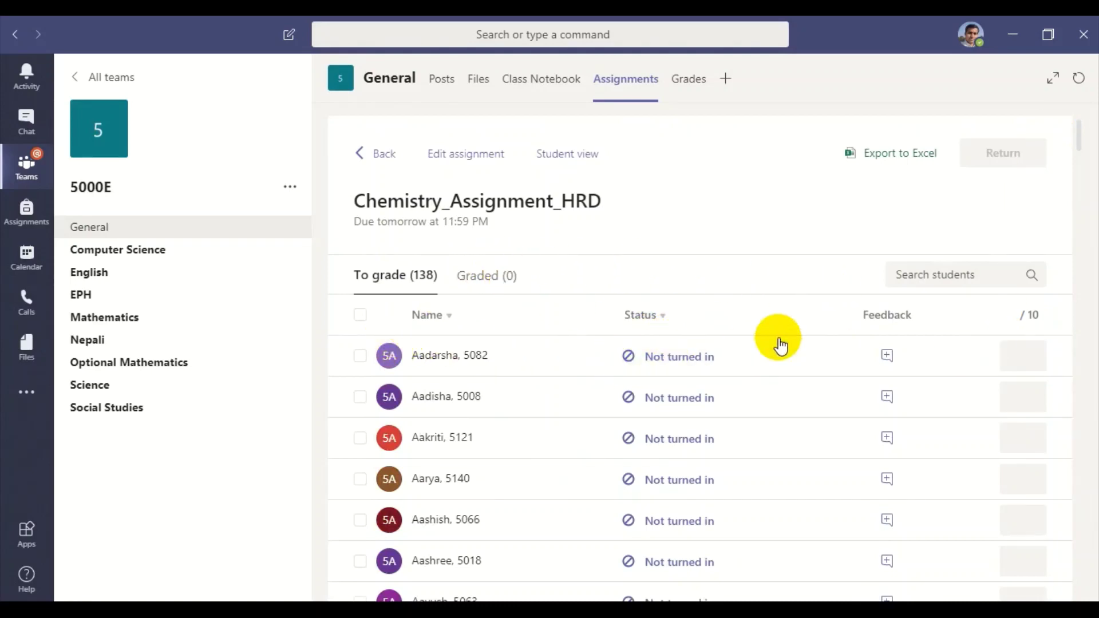
Review the details of Chemistry_Assignment_HRD in its edit form and cancel the editing.
click(466, 161)
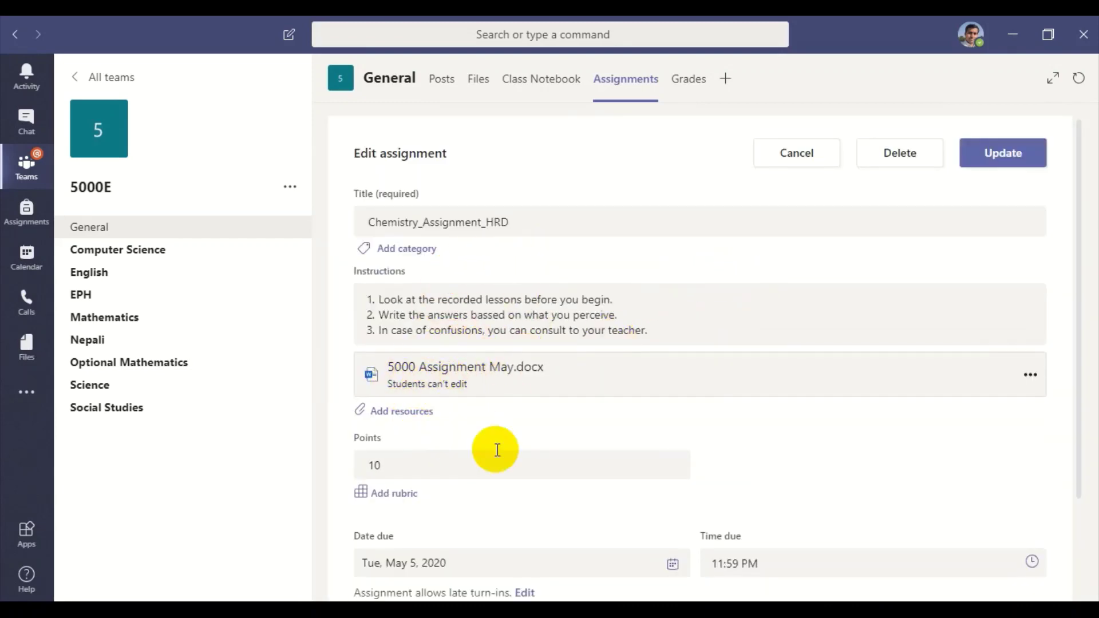
scroll(674, 437, down, 2)
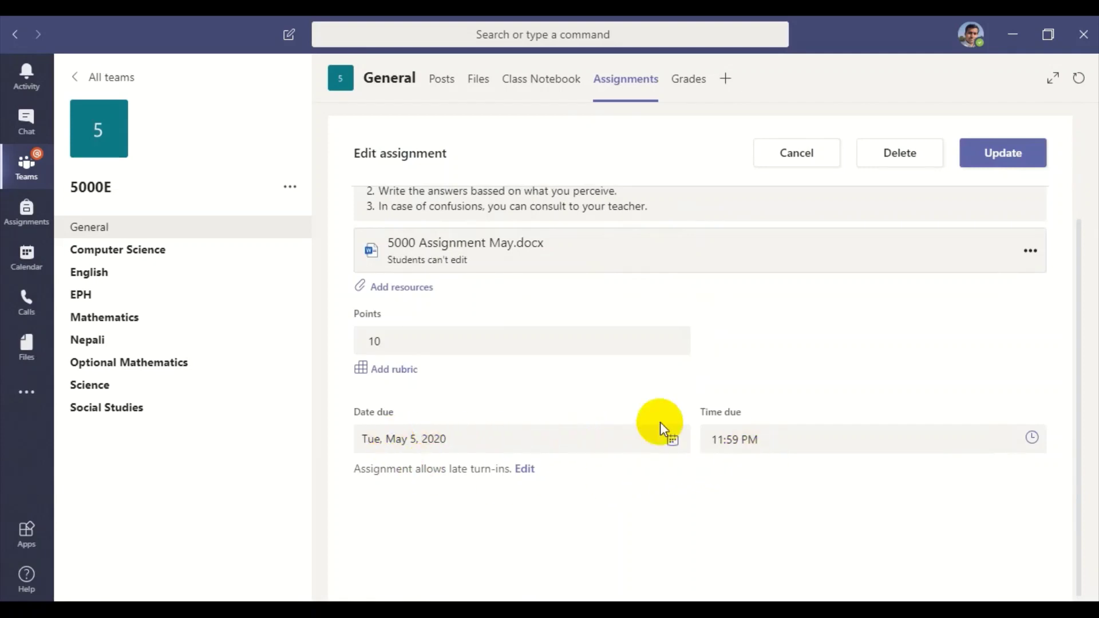
scroll(501, 367, up, 2)
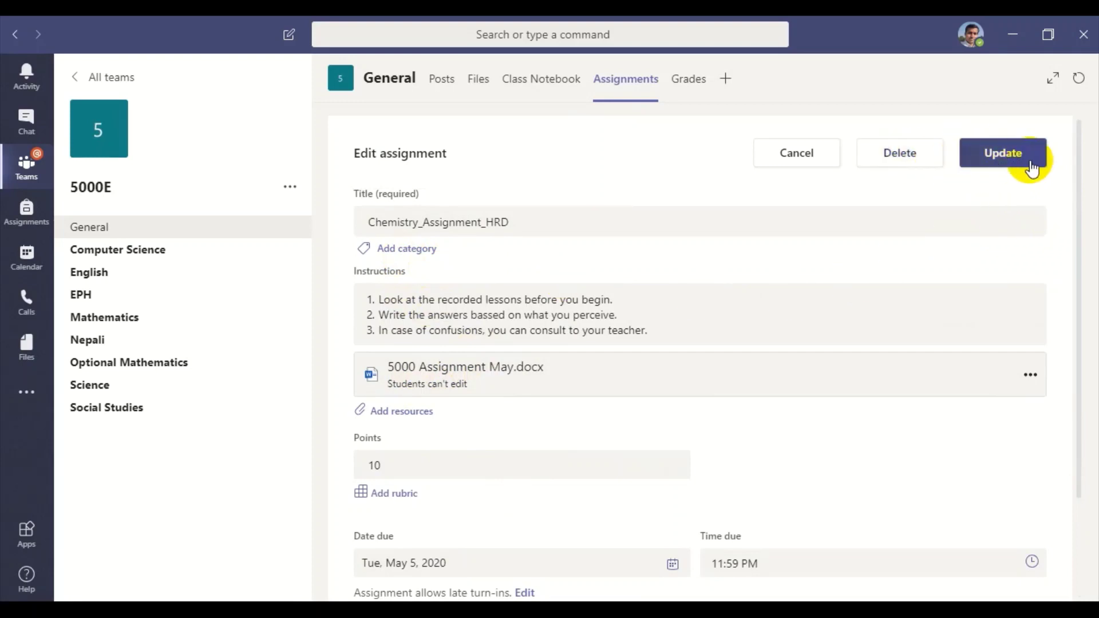
click(1000, 162)
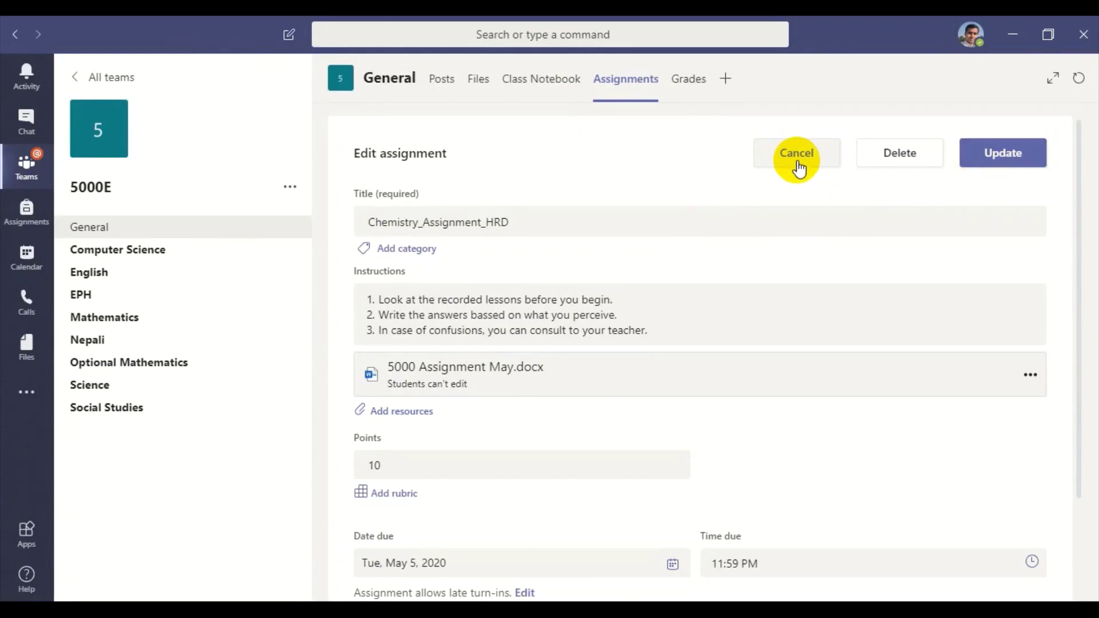
click(799, 168)
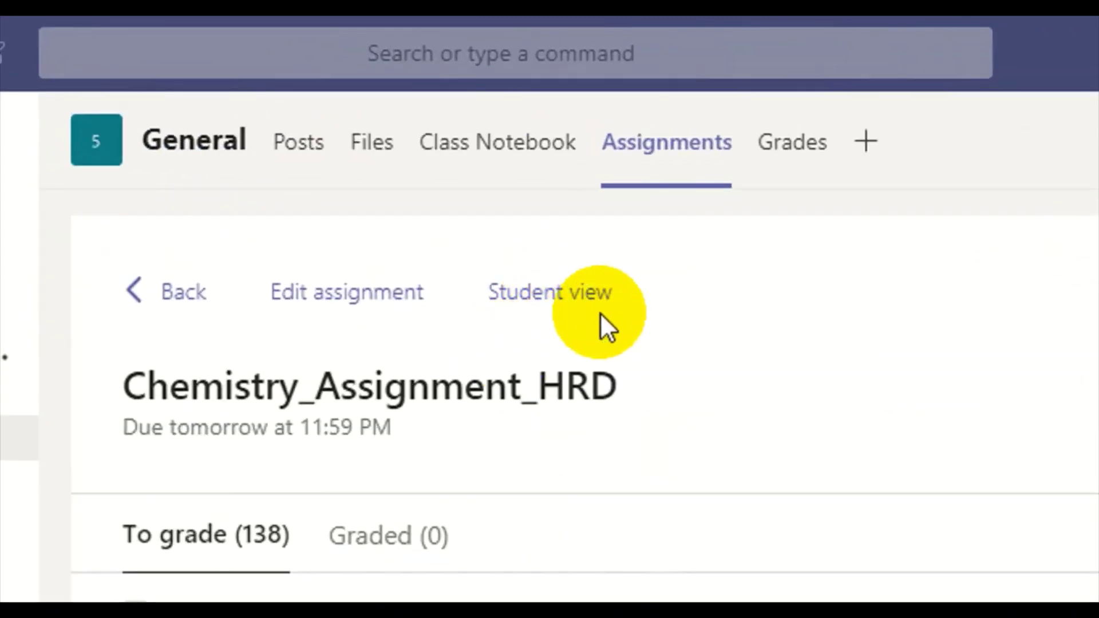
Check the assignment's student view and look through the students' statuses and grade fields.
click(568, 298)
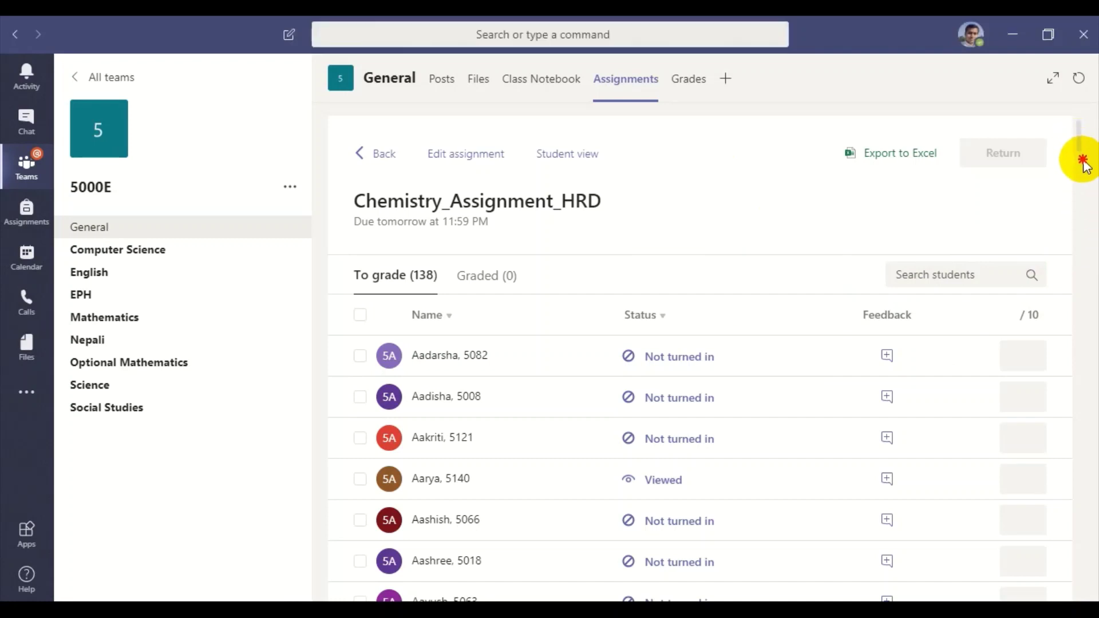
mouse_move(1080, 157)
mouse_down()
mouse_move(1080, 167)
mouse_move(1081, 153)
mouse_up()
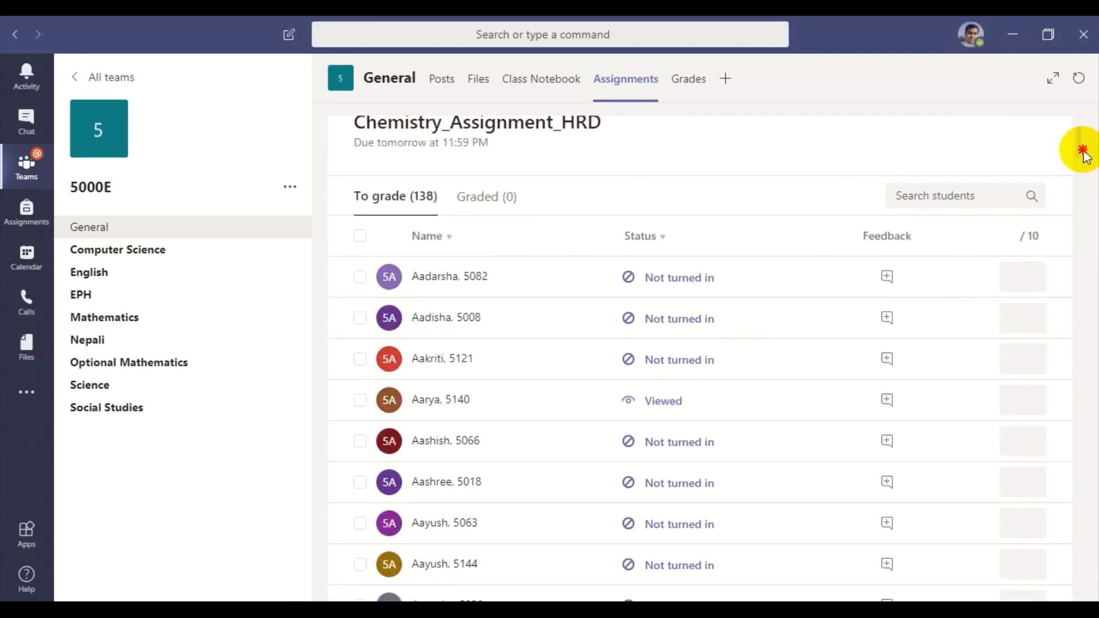
click(1025, 280)
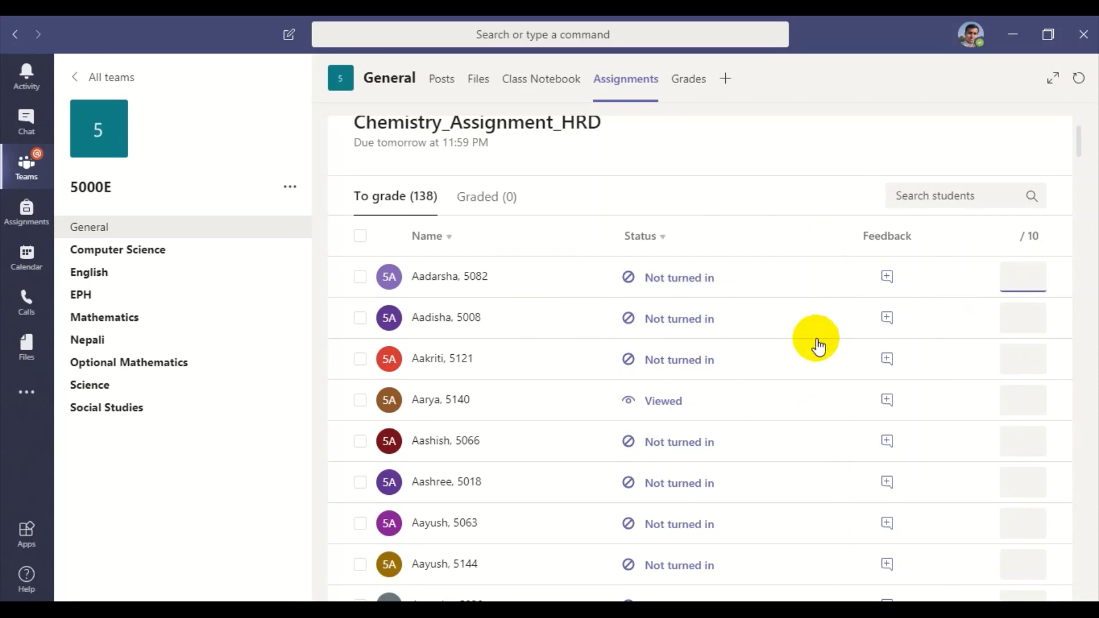
scroll(825, 373, down, 4)
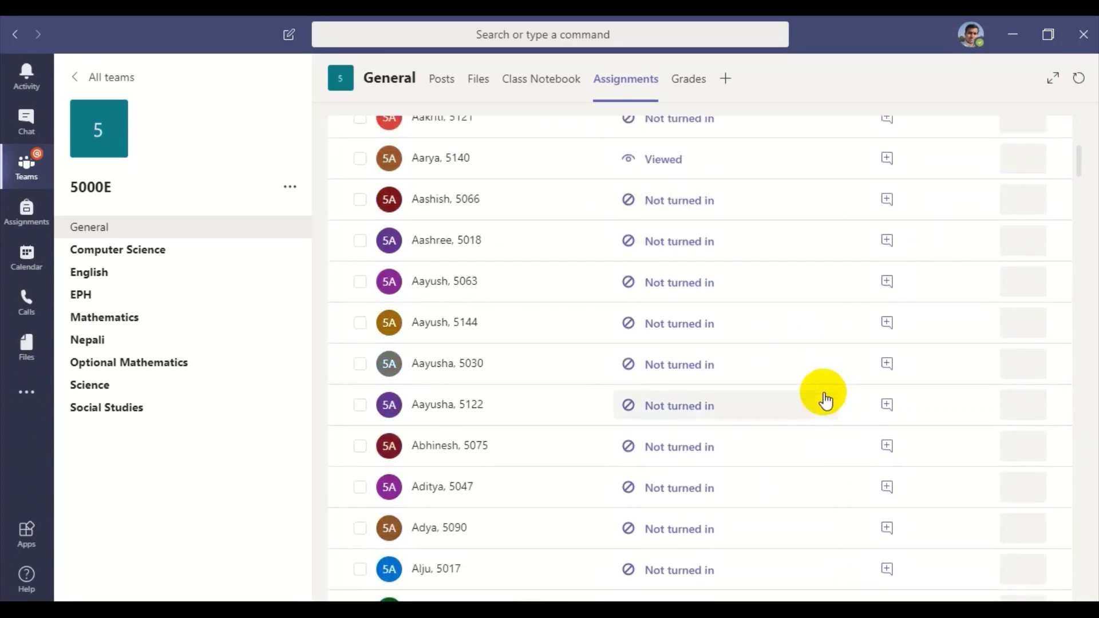
scroll(991, 417, up, 4)
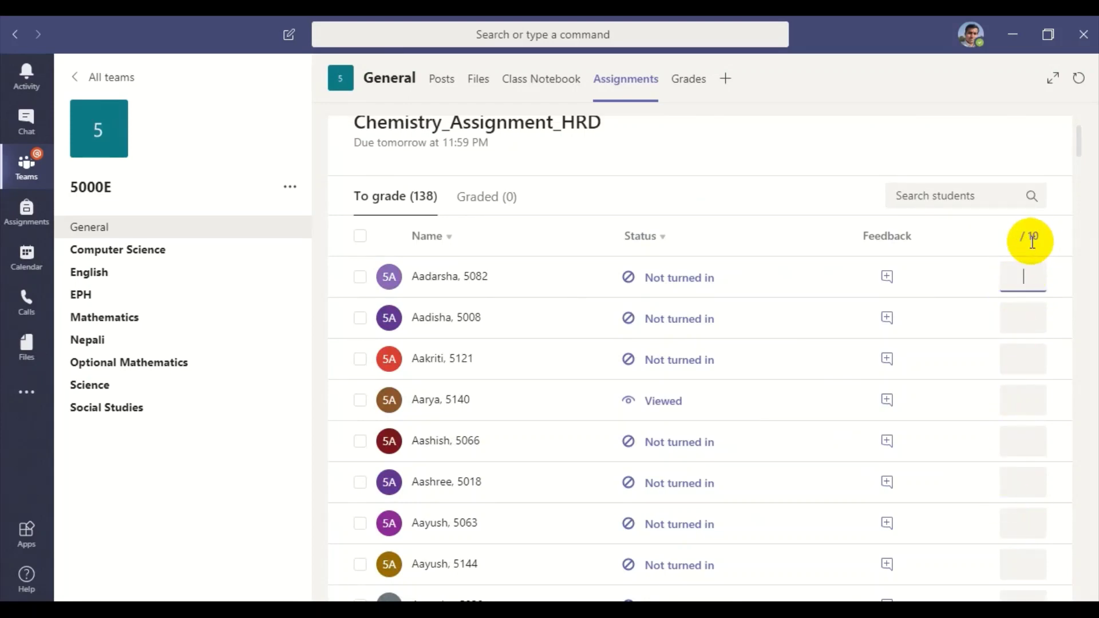
Export the grades of Chemistry_Assignment_HRD to Excel.
scroll(944, 350, up, 2)
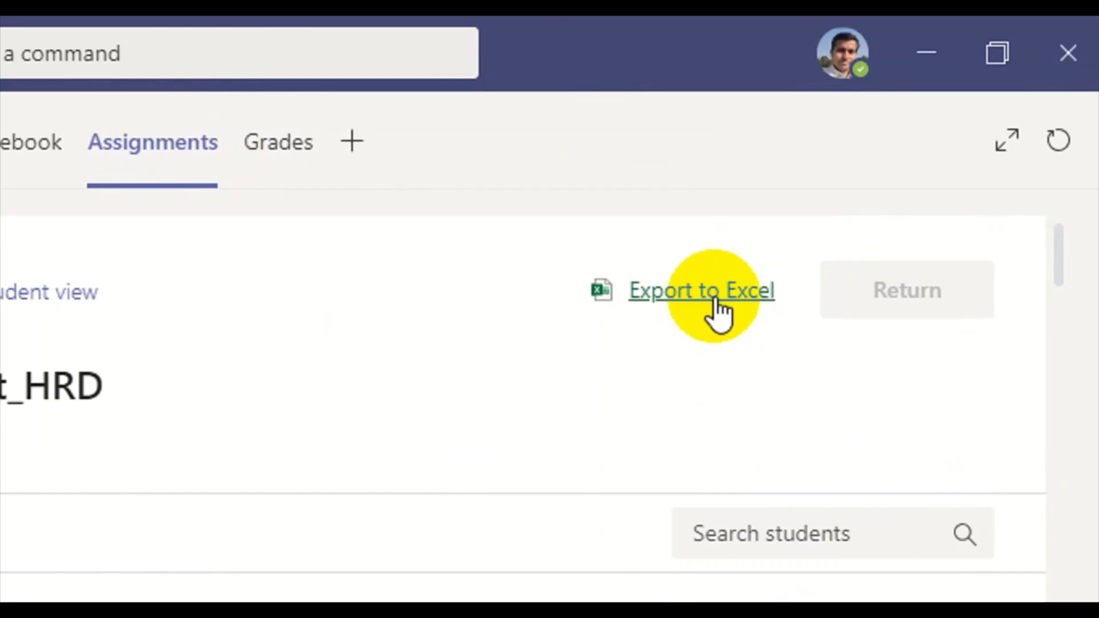
click(696, 294)
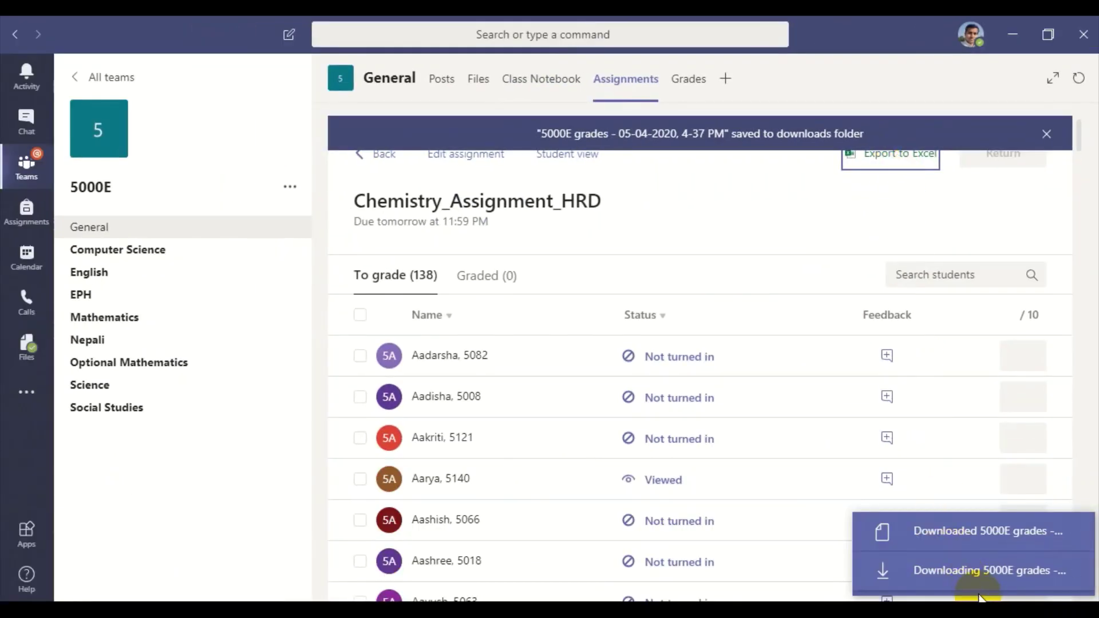
mouse_move(973, 585)
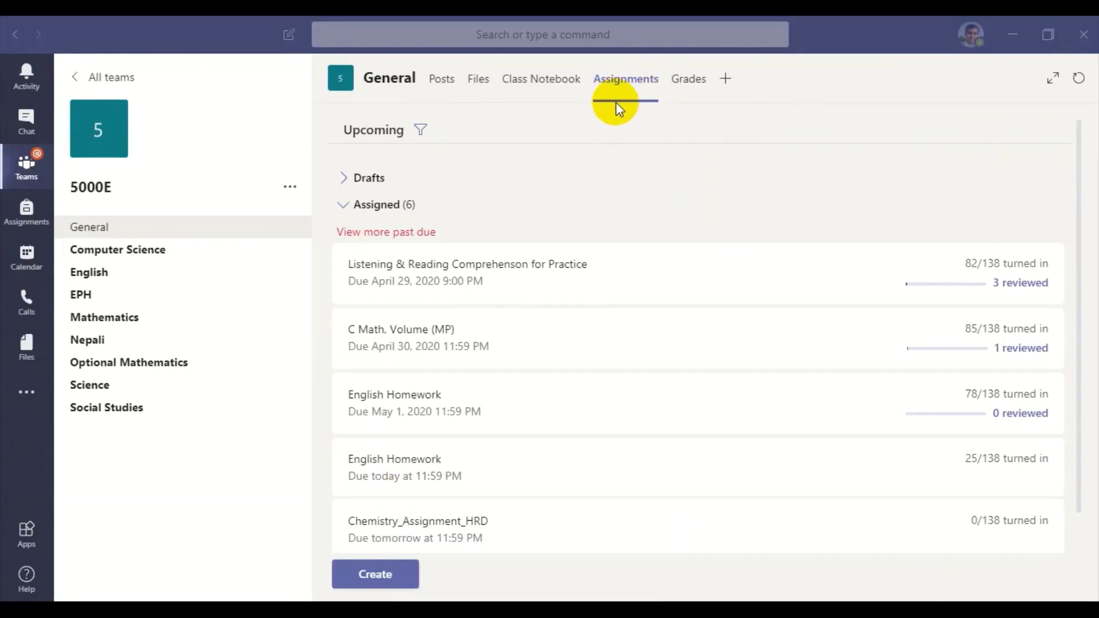
Open the grades overview of the 5000E class and examine the students' statuses across assignments.
click(689, 80)
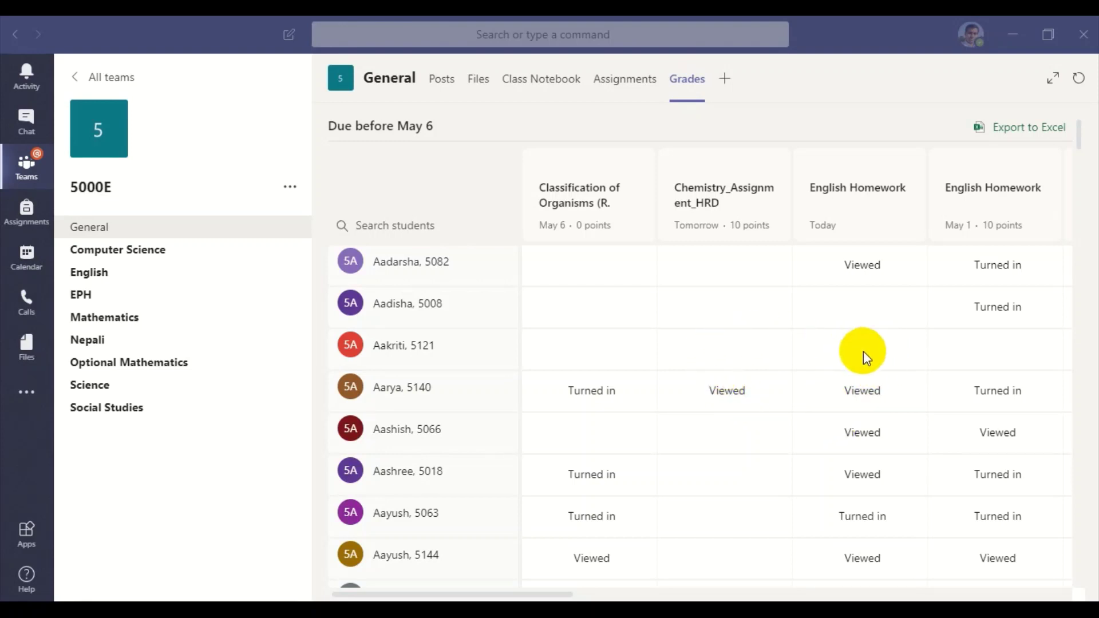
click(1076, 155)
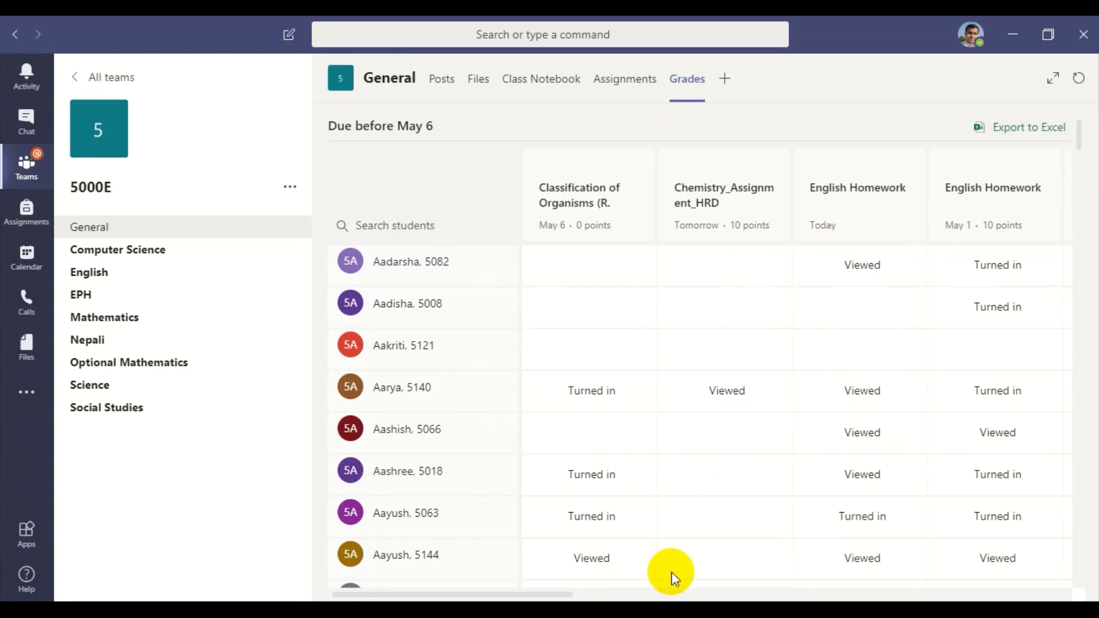
Open the assignments overview for the class 5000E.
click(22, 252)
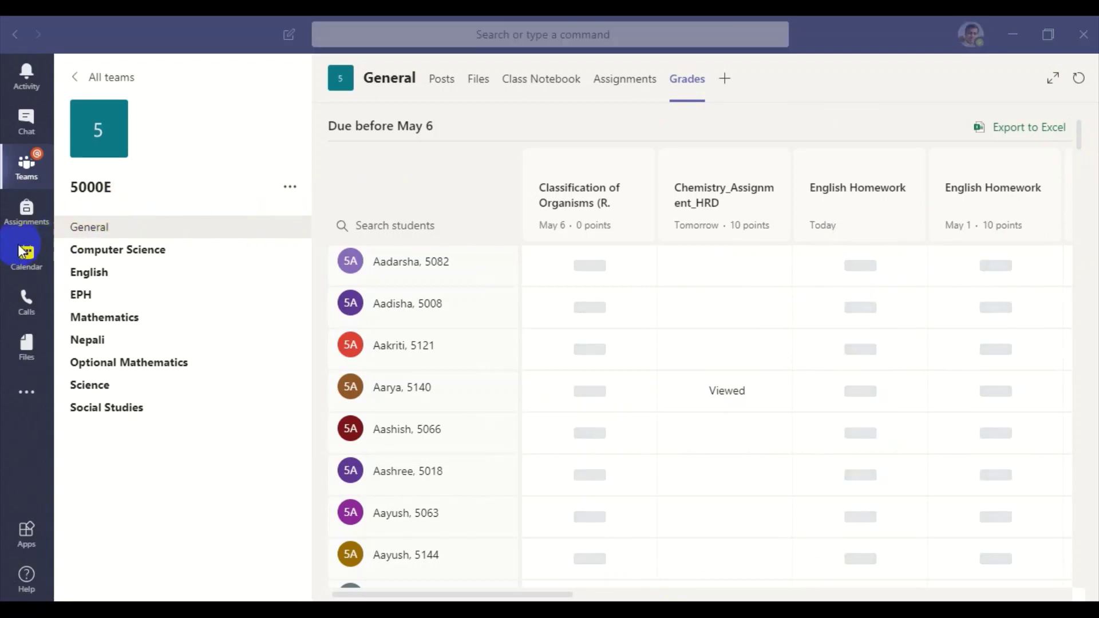
click(25, 215)
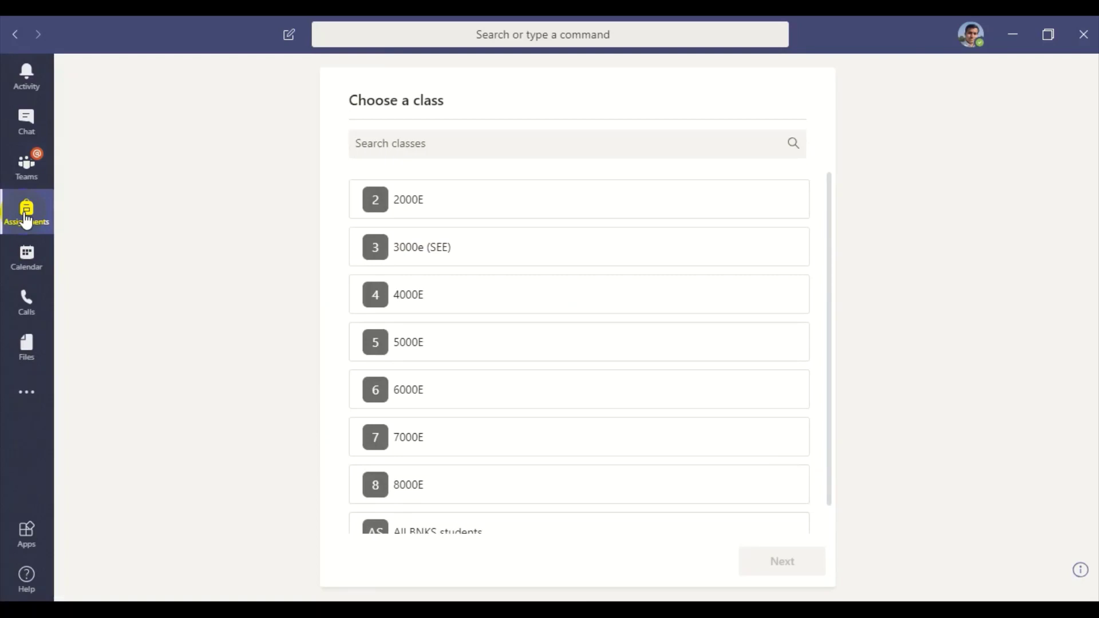
click(391, 358)
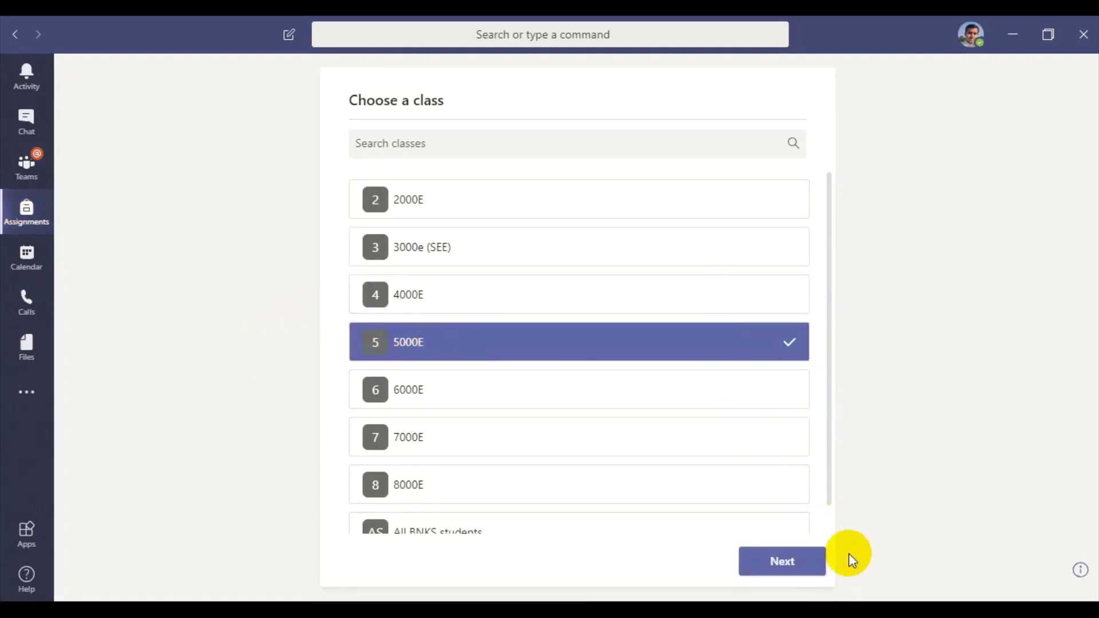
click(779, 564)
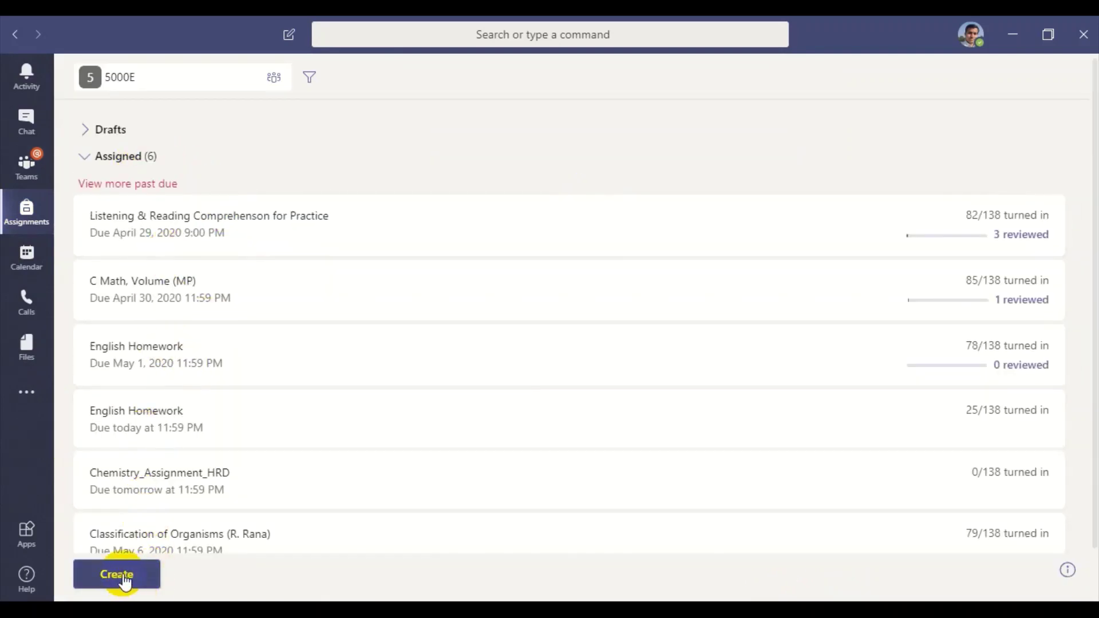
Create a new assignment from the existing Chemistry_Assignment_HRD of class 5000E.
click(124, 578)
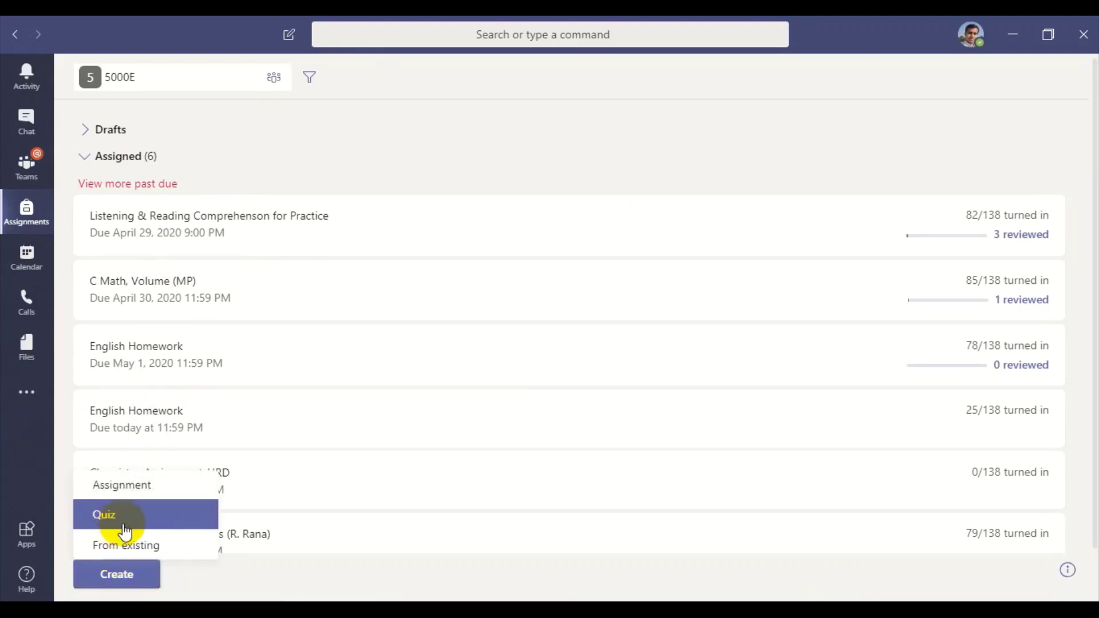
click(125, 550)
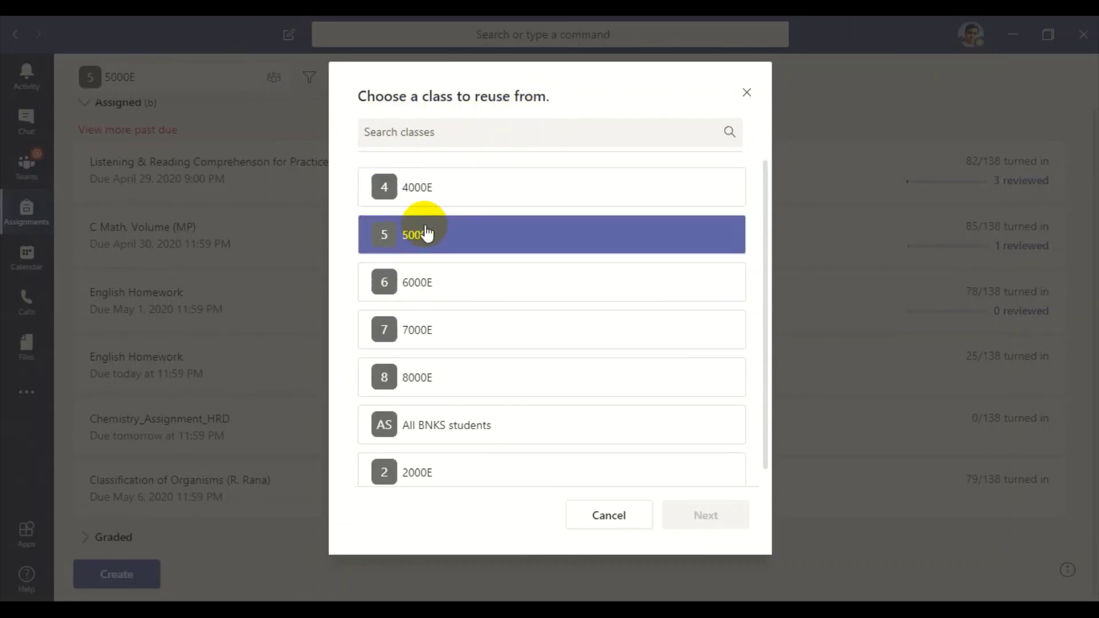
click(446, 240)
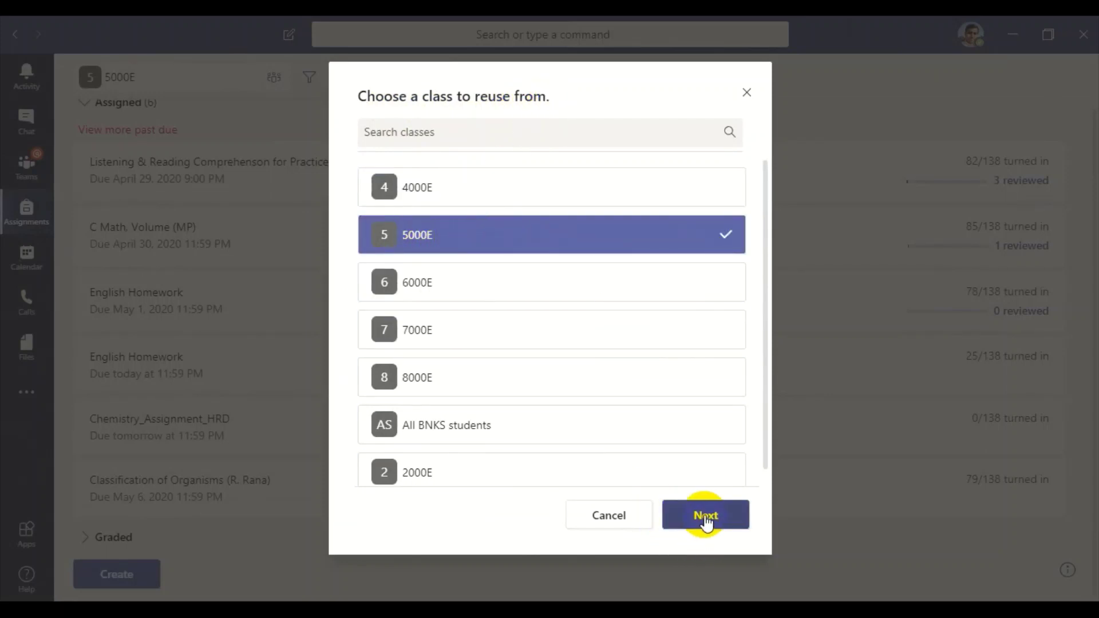
click(706, 517)
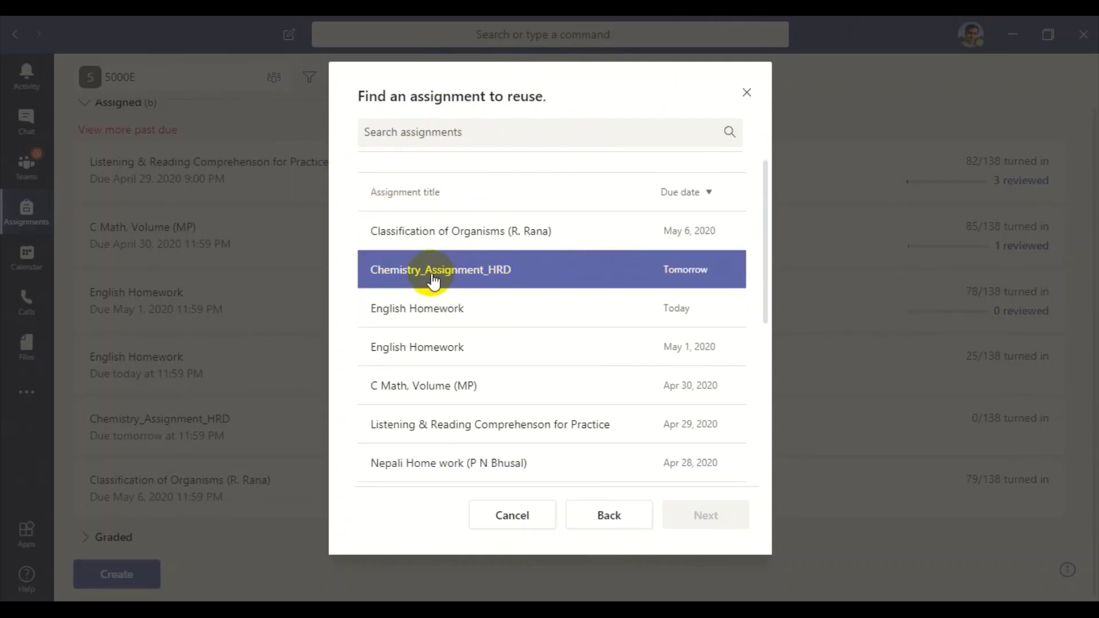
click(573, 276)
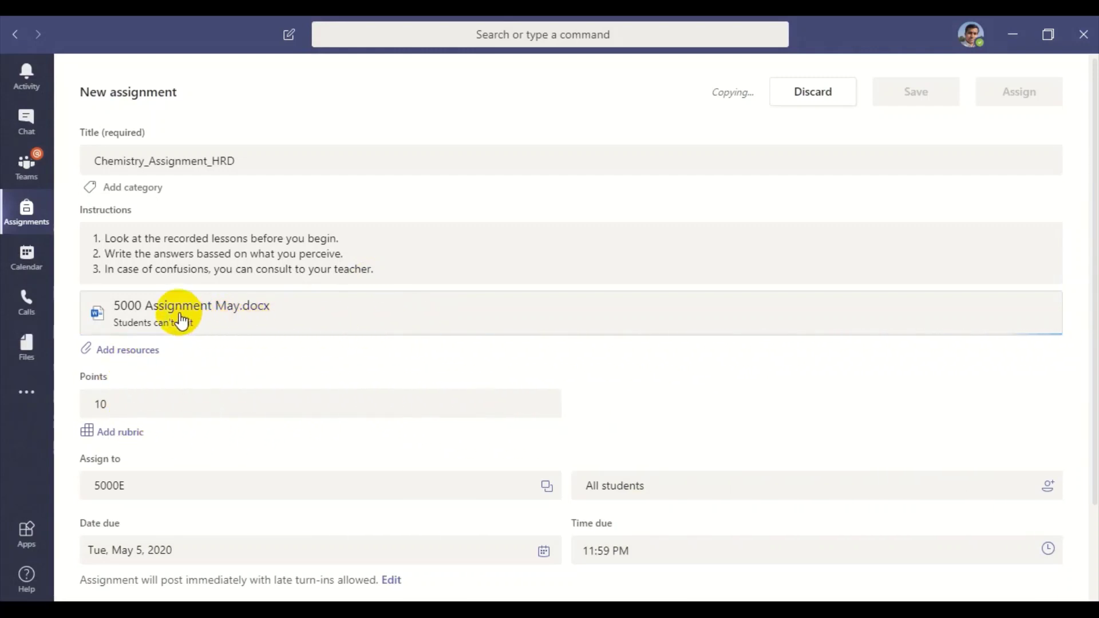
Look at the options for adding a resource, including uploading from the device, and close the dialog without attaching a file.
click(120, 355)
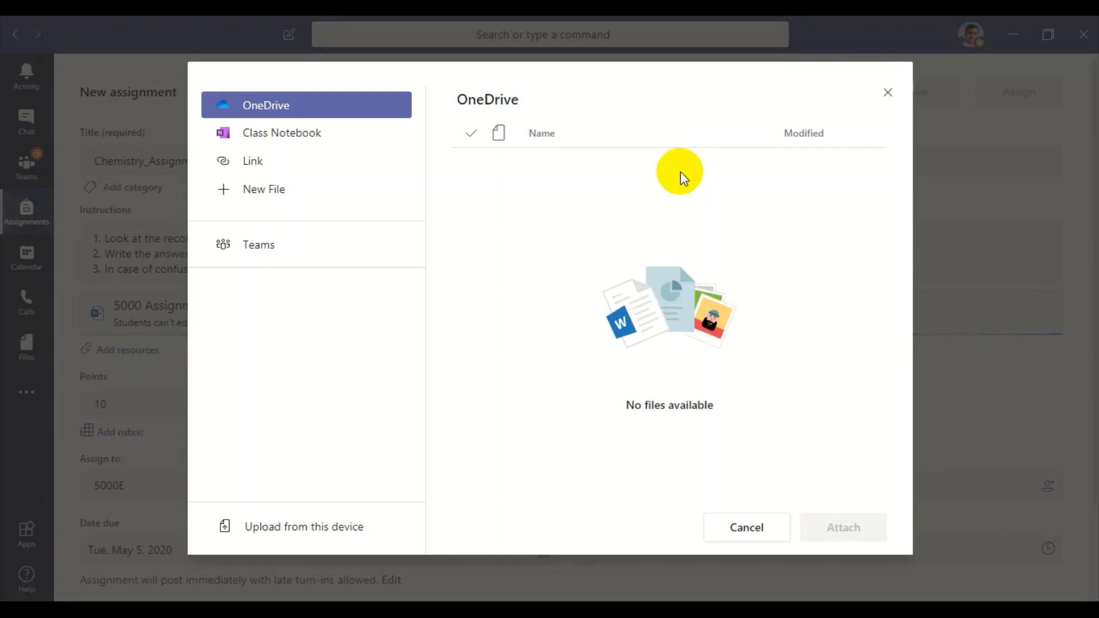
click(309, 529)
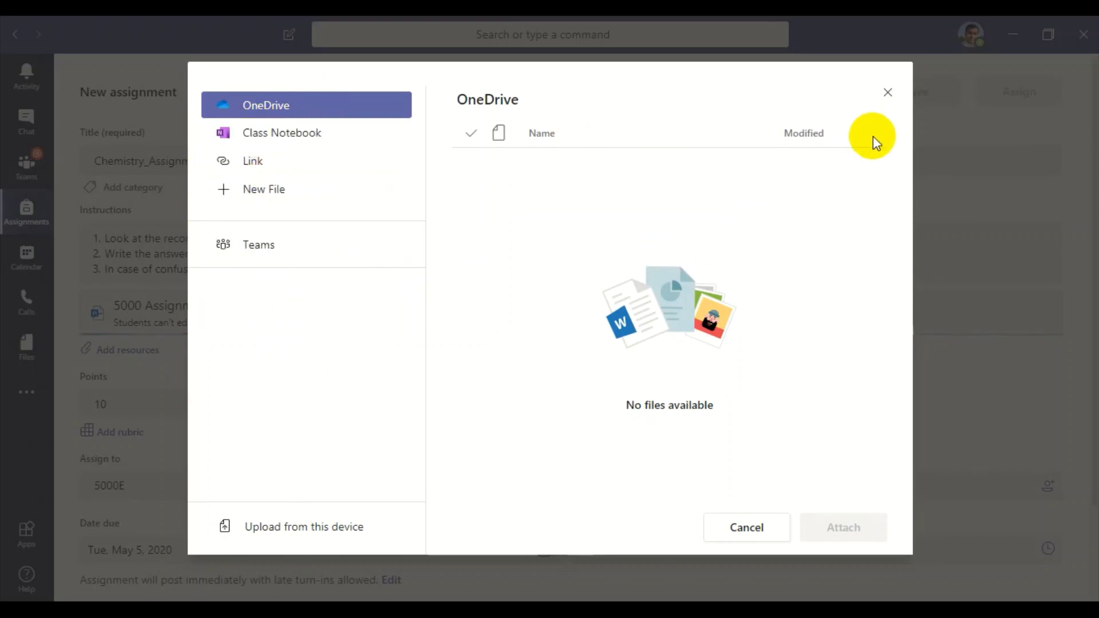
click(888, 92)
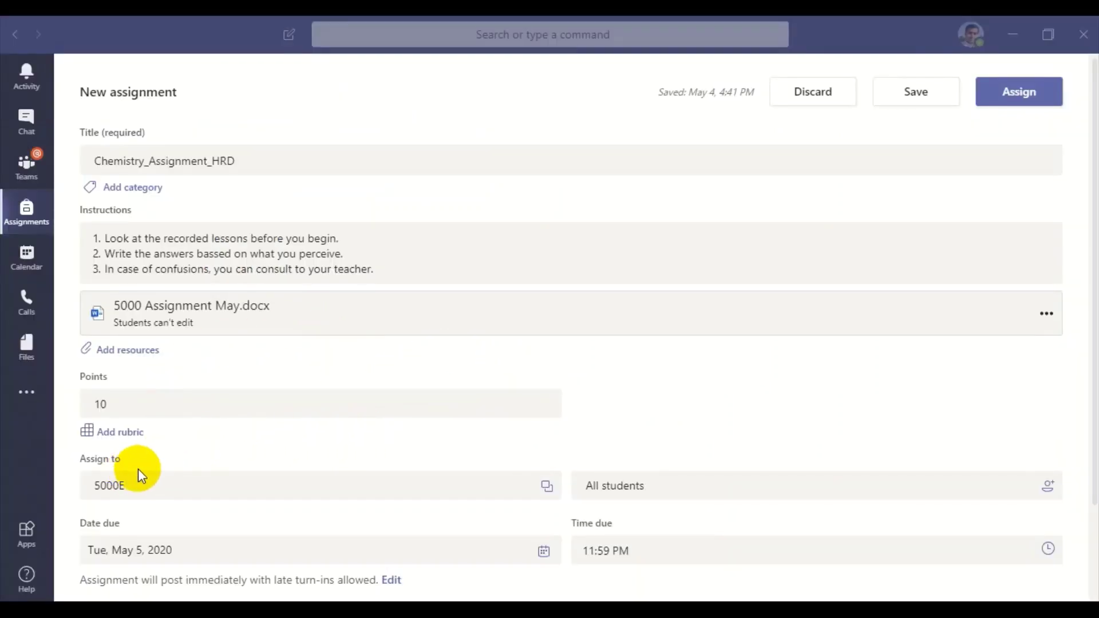
Set the due date of the reused chemistry assignment to Sun, May 10, 2020.
scroll(314, 447, down, 2)
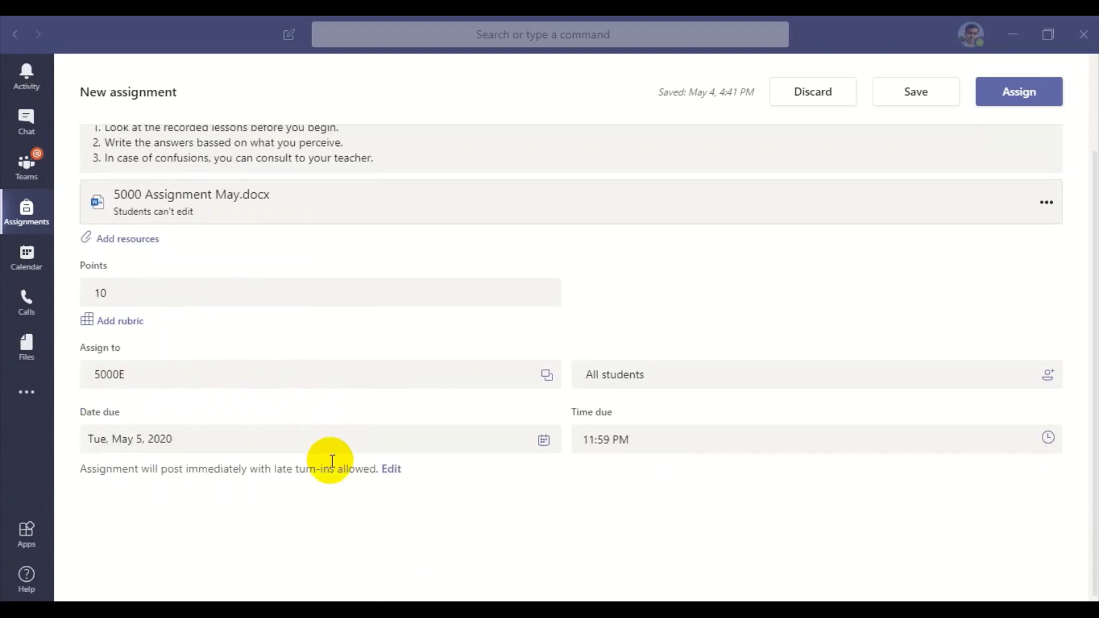
click(198, 441)
click(197, 440)
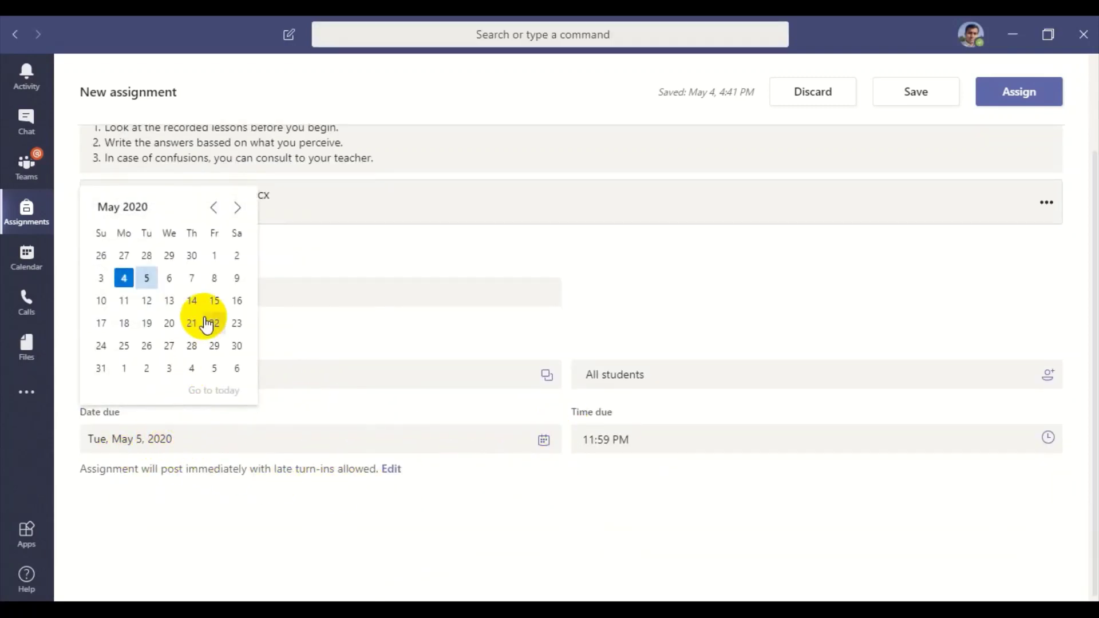
click(101, 301)
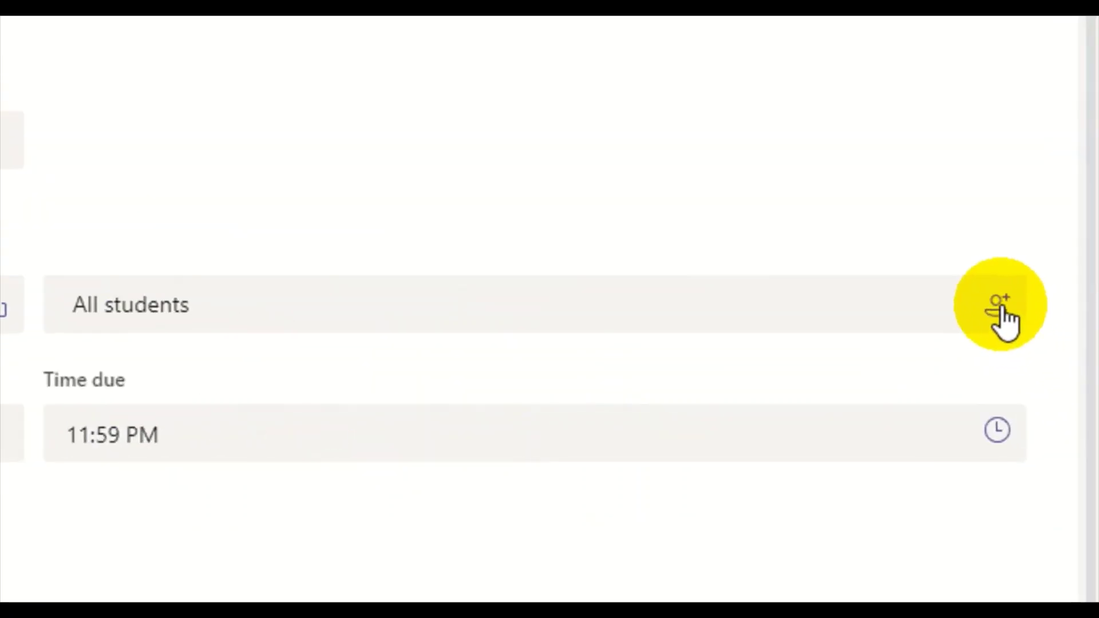
Look through the list of individual students the assignment can be given to and close it, keeping all students selected.
click(997, 308)
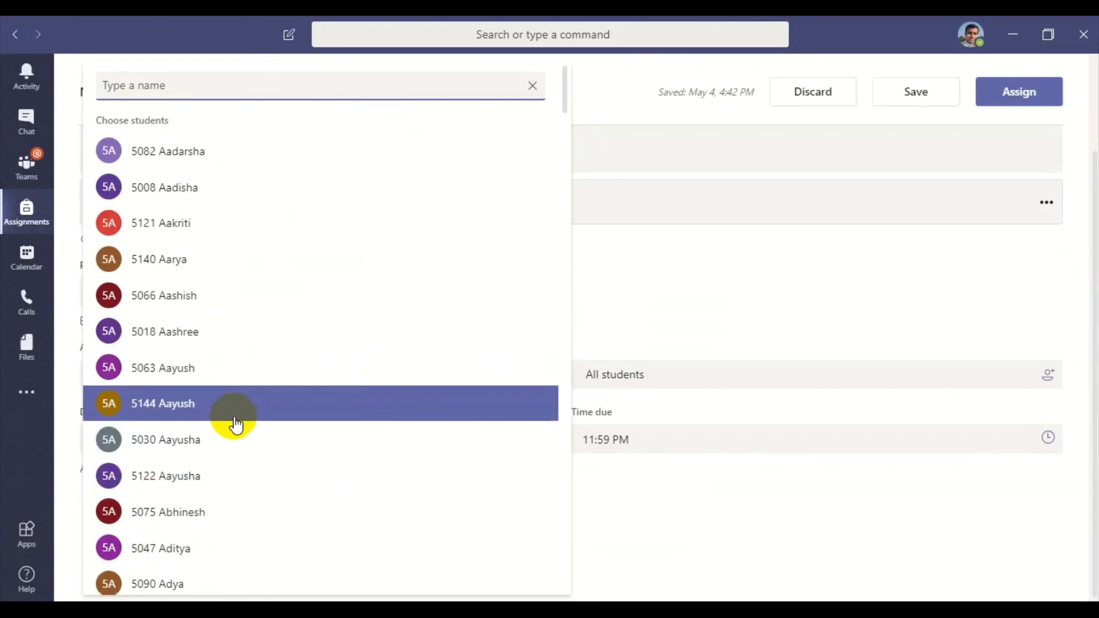
scroll(233, 424, down, 7)
scroll(234, 435, down, 7)
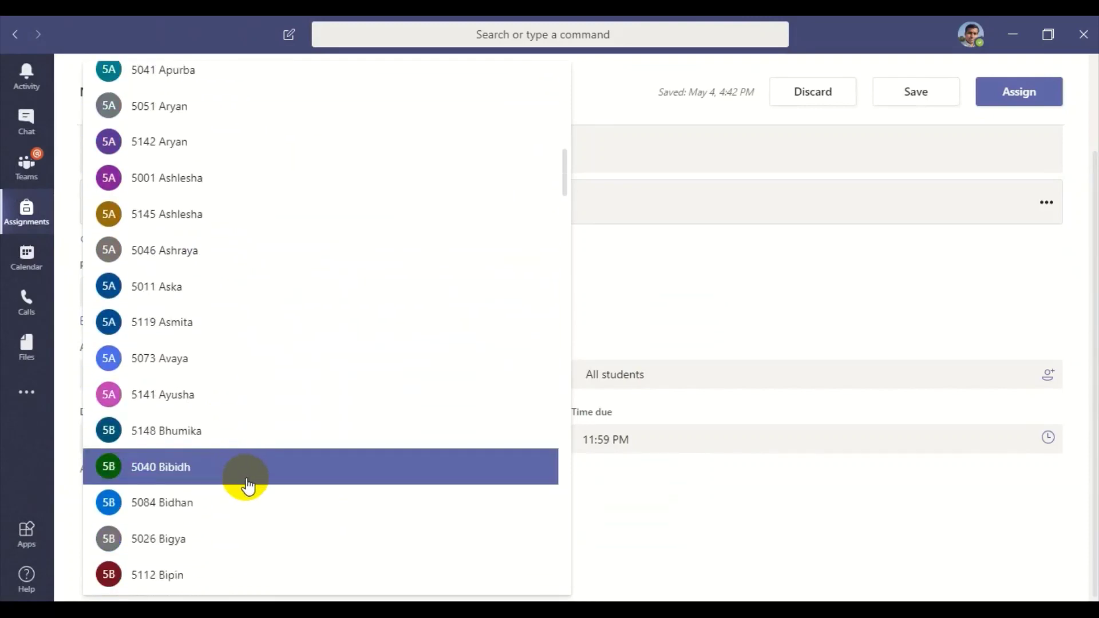
scroll(246, 484, down, 7)
scroll(253, 474, up, 20)
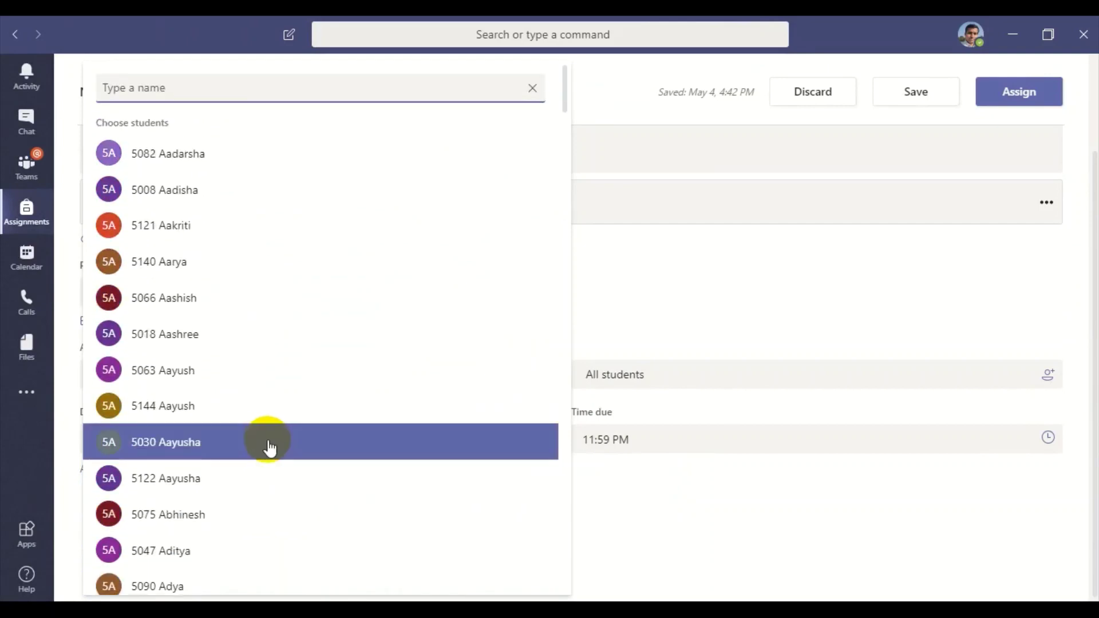
key(Escape)
Check the remaining settings of the reused chemistry assignment and assign it to class 5000E.
scroll(796, 395, down, 2)
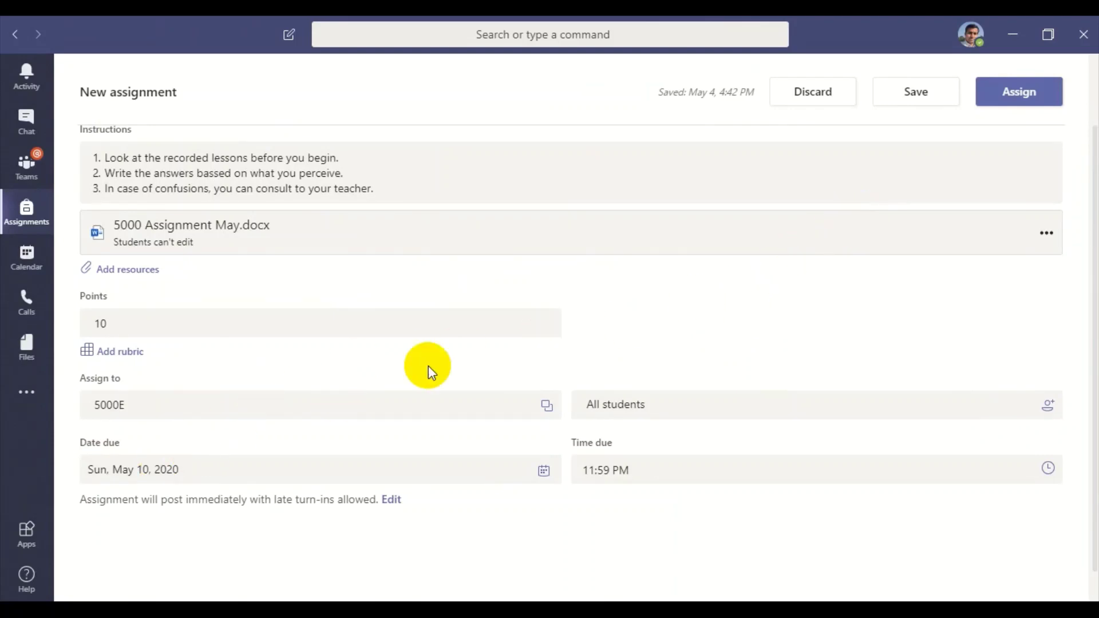
scroll(428, 366, down, 1)
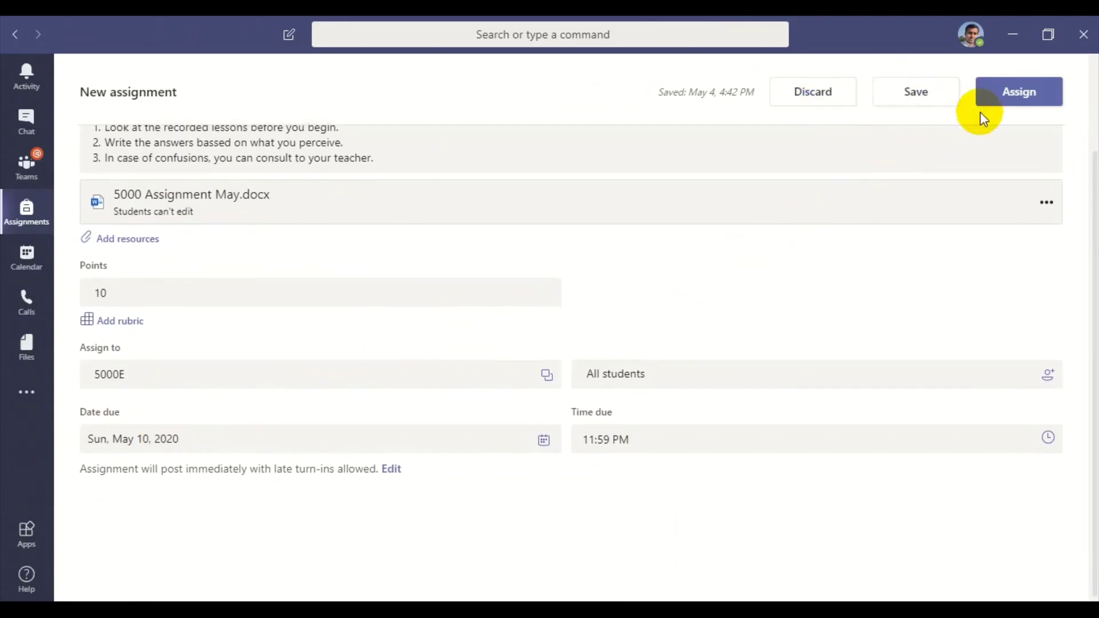
click(1018, 96)
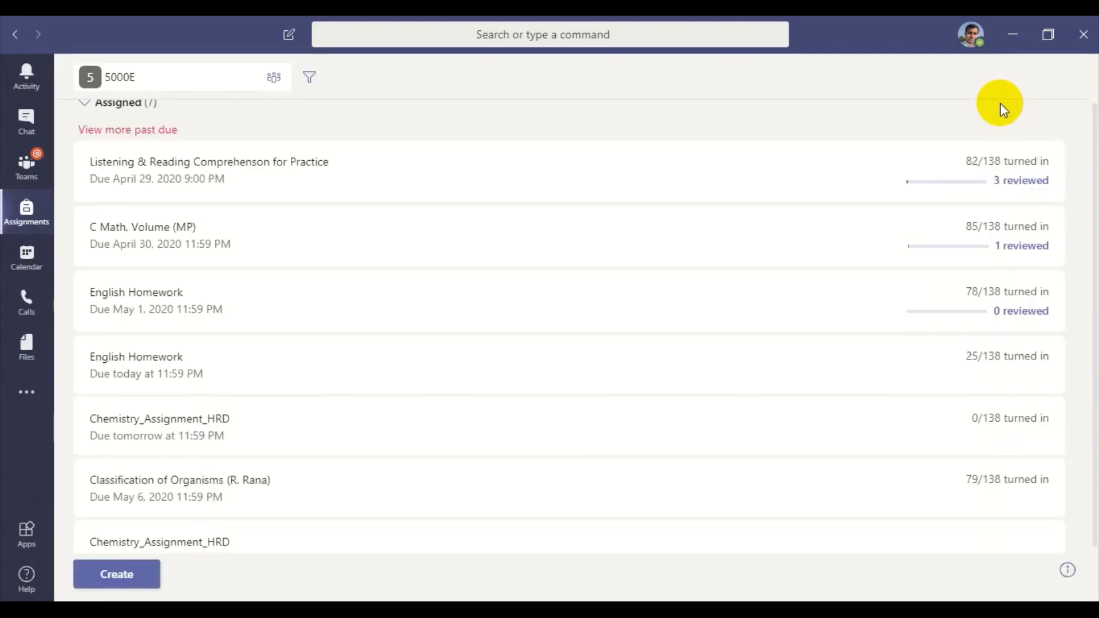
Open the activity feed and select the 5000E notification for Chemistry_Assignment_HRD due May 10.
click(117, 574)
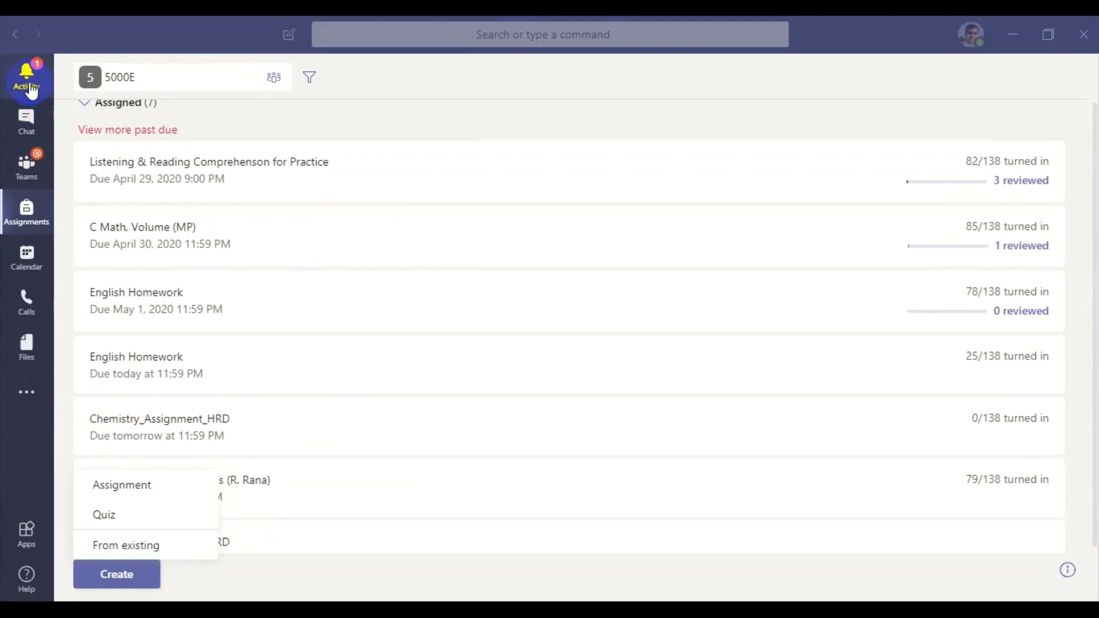
click(26, 80)
click(195, 150)
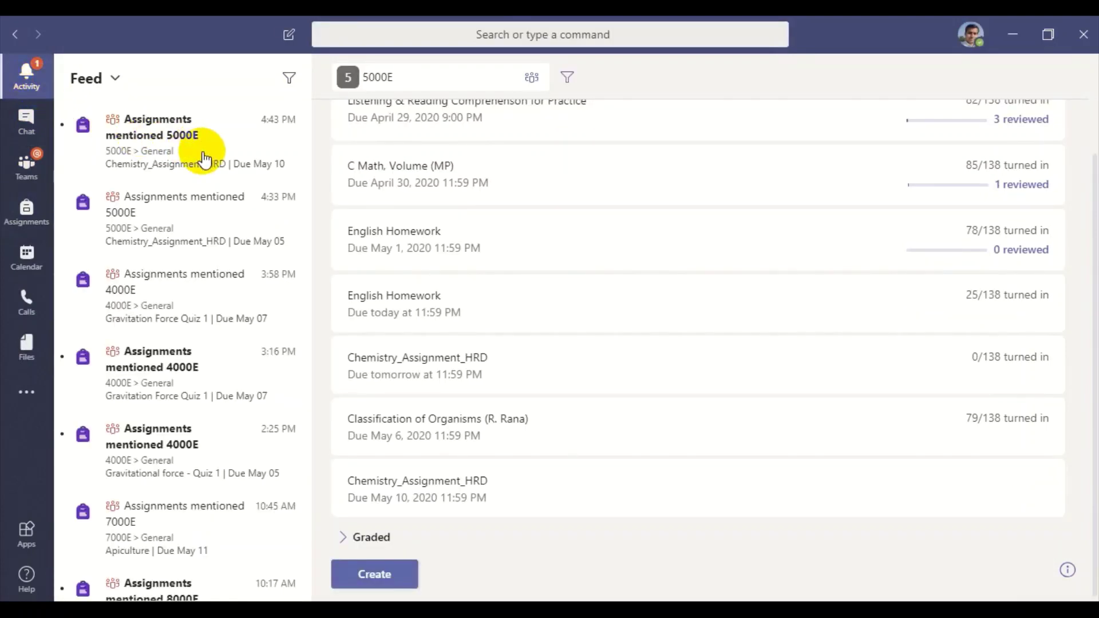